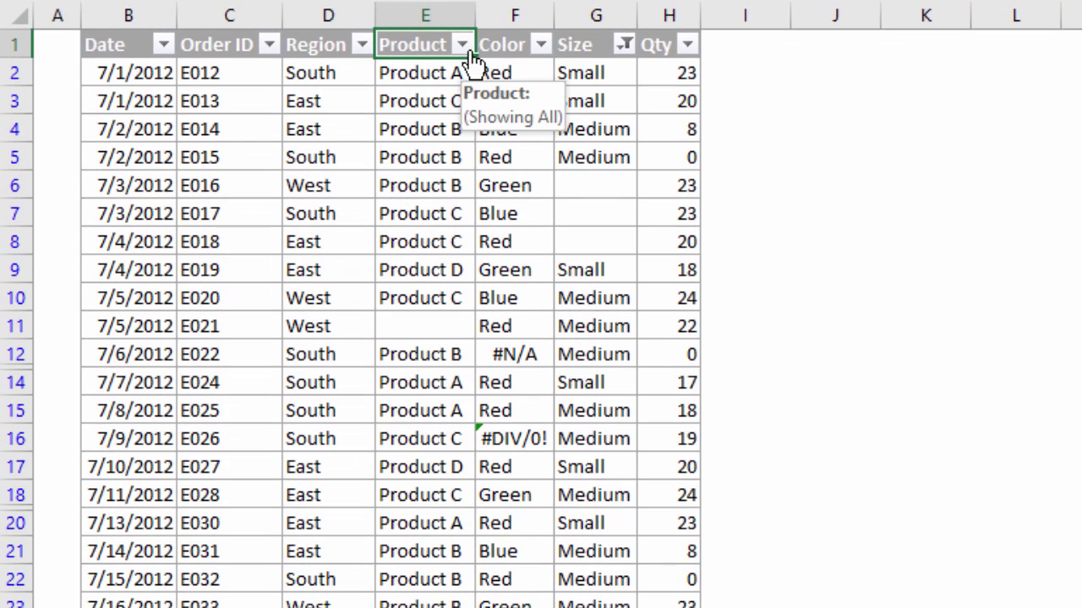
Examine the sorting, clearing, color and text filter options offered for the Product column, leaving them unapplied
{"action": "left_click", "coordinate": [463, 47]}
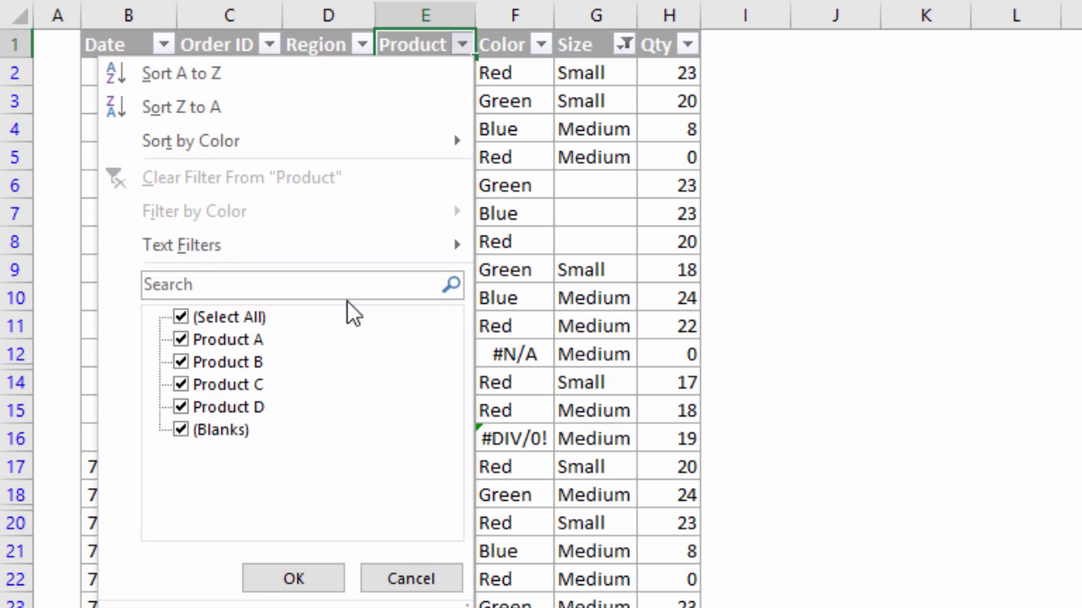
{"action": "left_click", "coordinate": [423, 52]}
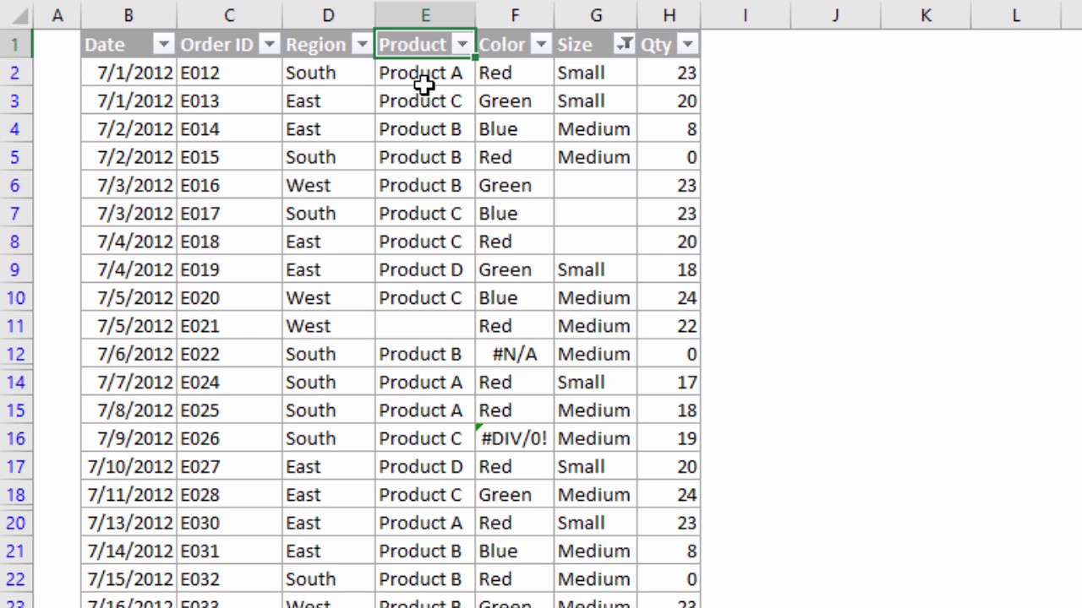
{"action": "key", "text": "alt+Down"}
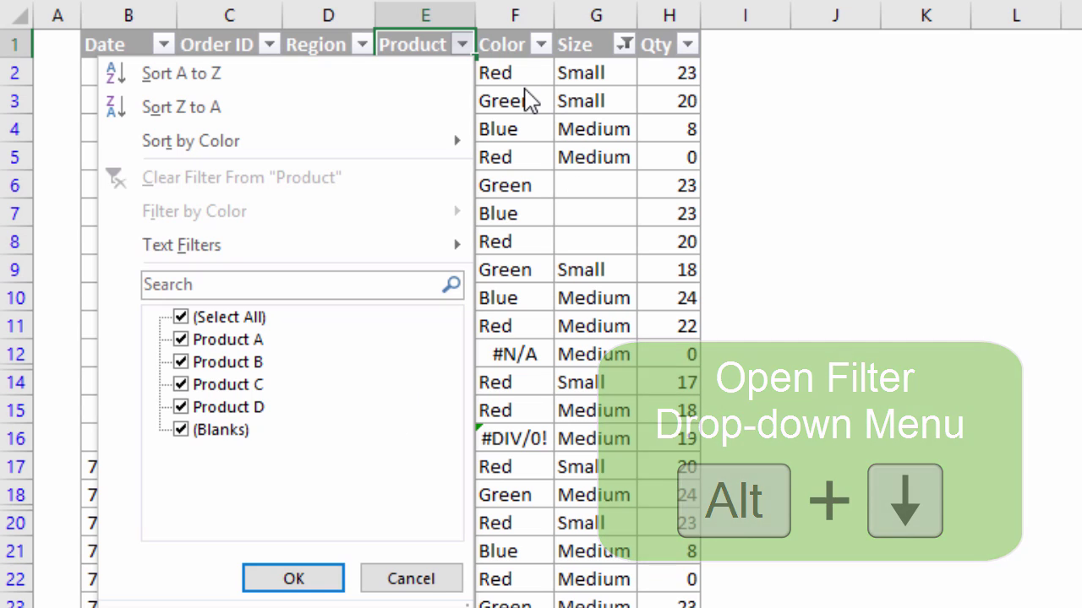
{"action": "key", "text": "Down"}
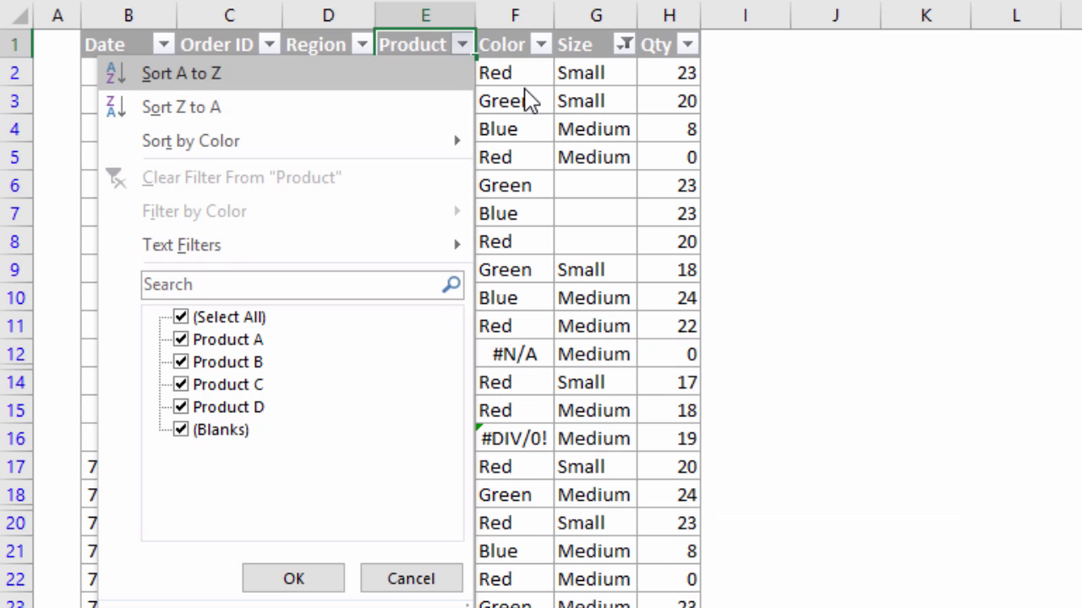
{"action": "key", "text": "Down"}
{"action": "key", "text": "Down"}
{"action": "key", "text": "Down"}
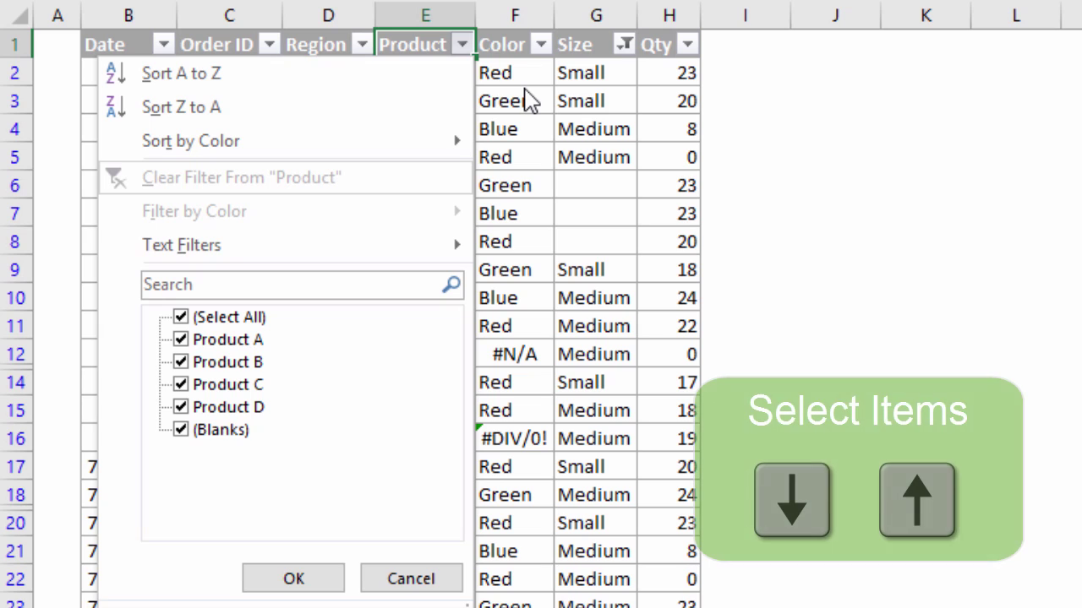
{"action": "key", "text": "Up"}
{"action": "key", "text": "Up"}
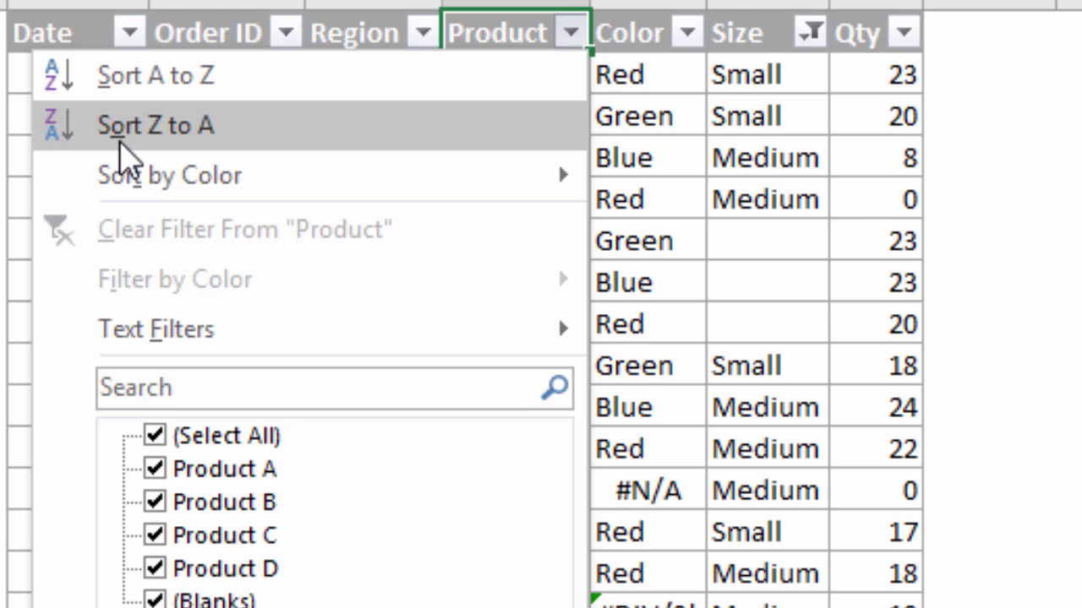
{"action": "mouse_move", "coordinate": [140, 201]}
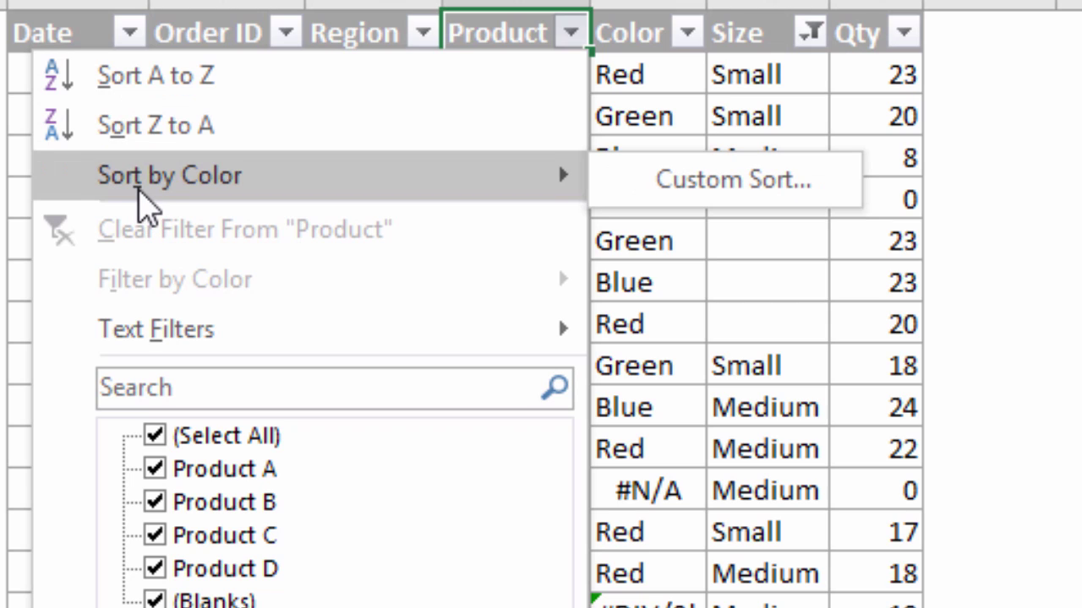
{"action": "mouse_move", "coordinate": [151, 343]}
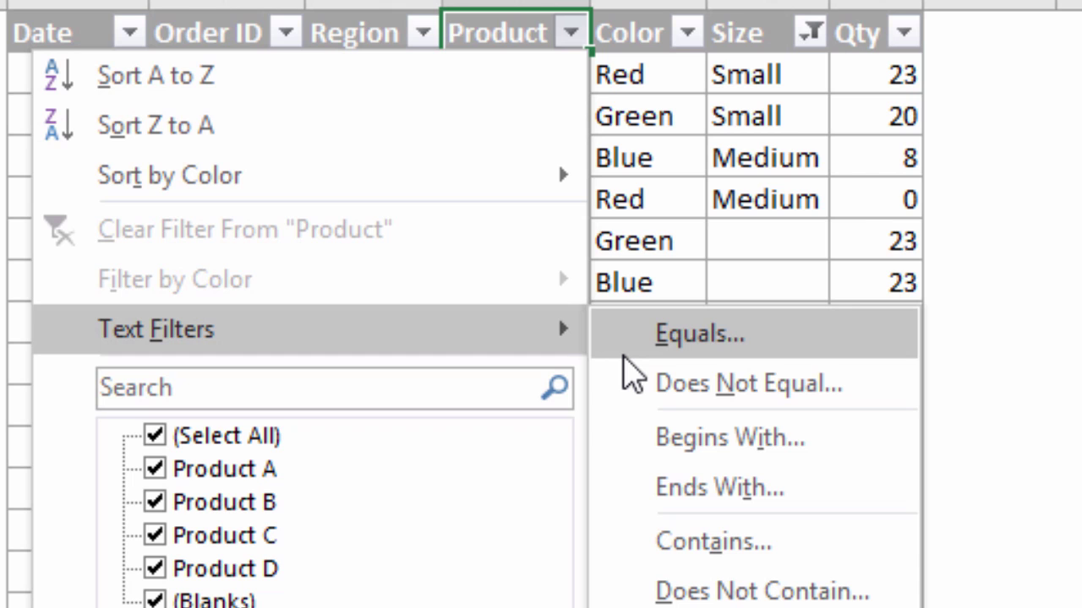
{"action": "left_click", "coordinate": [623, 47]}
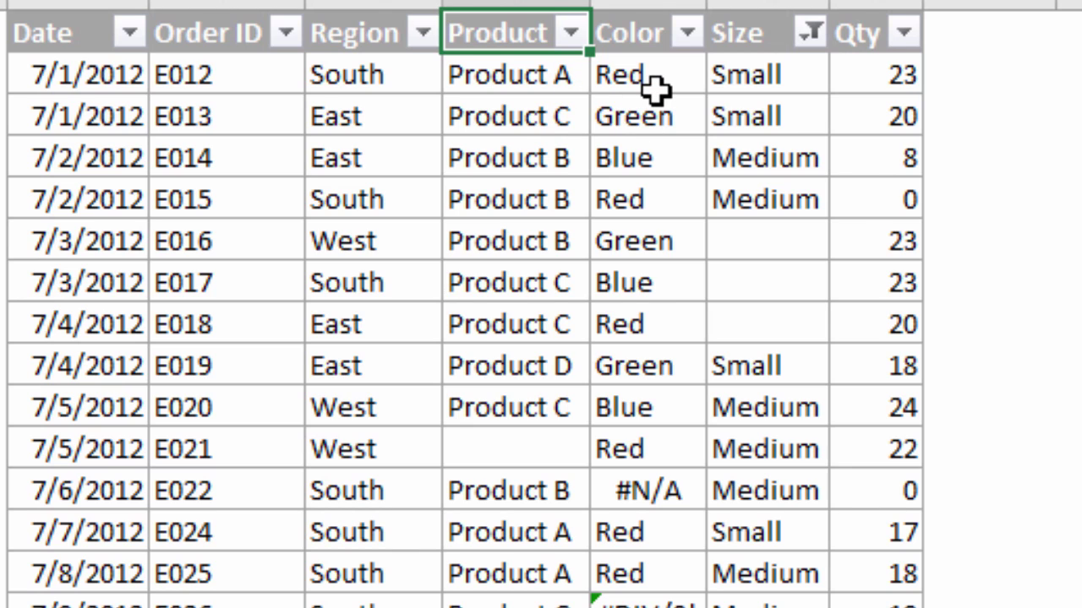
Sort the table by the Product column from Z to A
{"action": "key", "text": "alt+Down"}
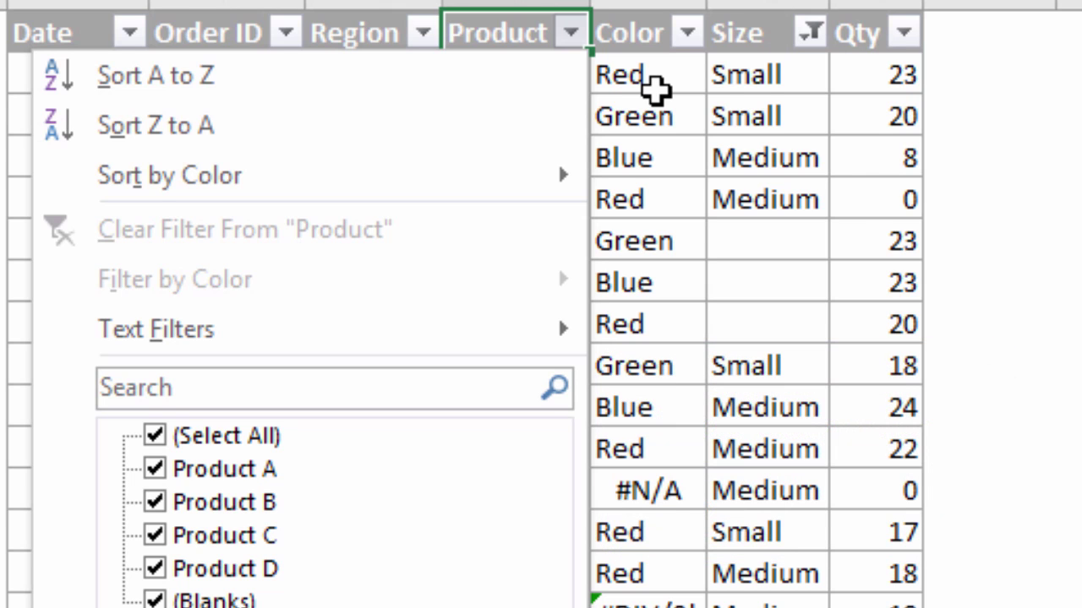
{"action": "key", "text": "o"}
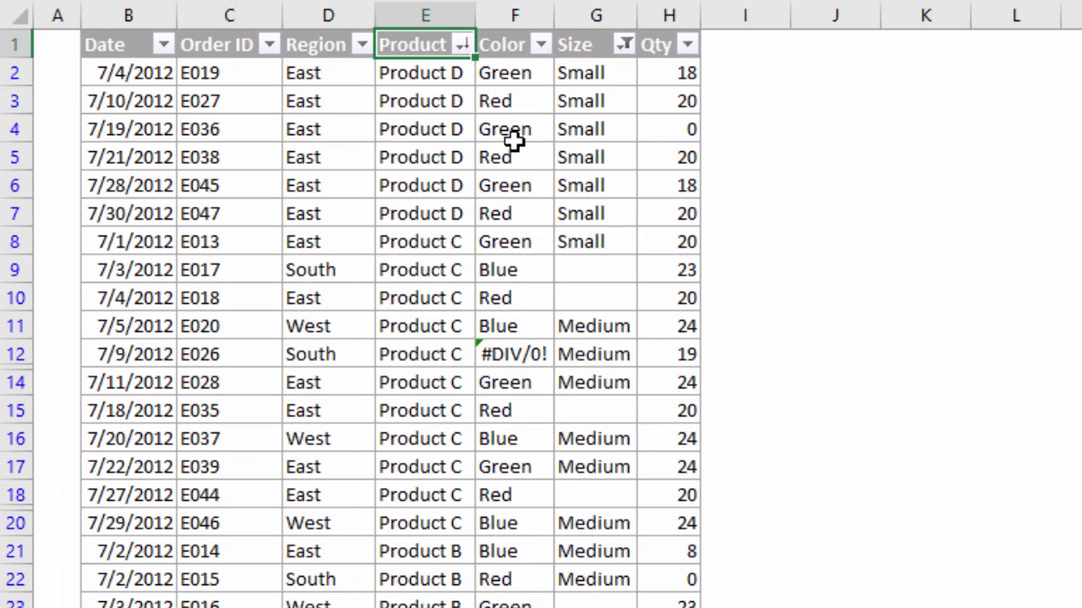
Search the Product column's filter list for "b" and leave the list without applying a filter
{"action": "key", "text": "alt+Down"}
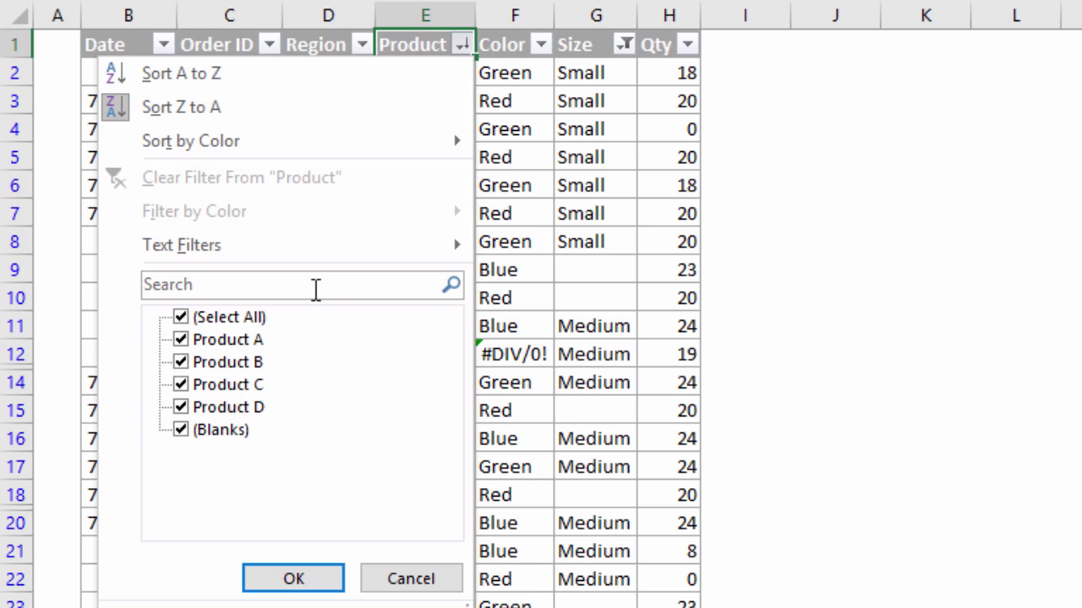
{"action": "key", "text": "e"}
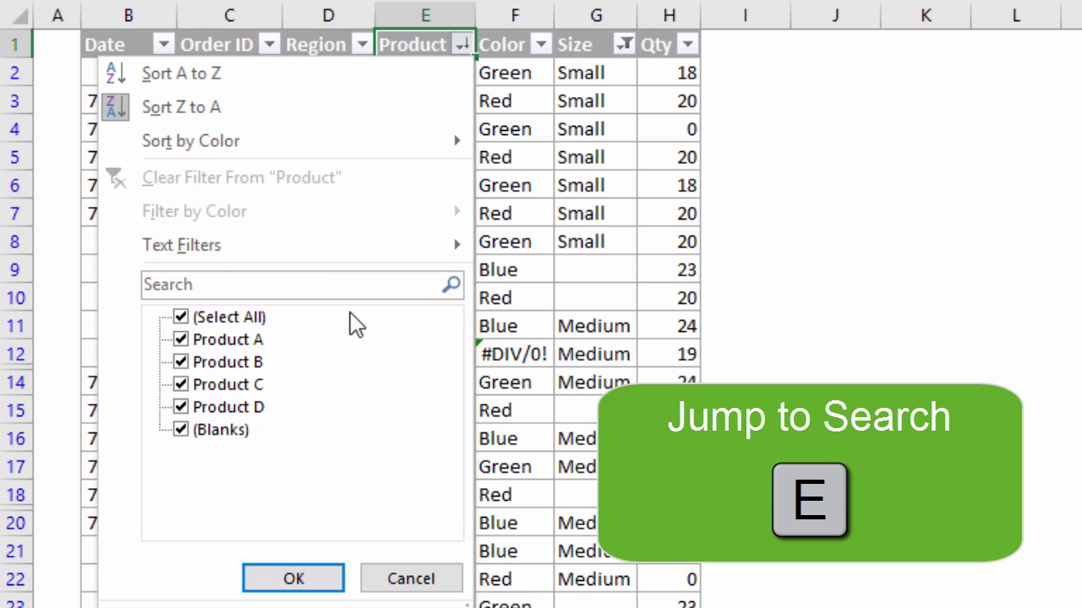
{"action": "key", "text": "e"}
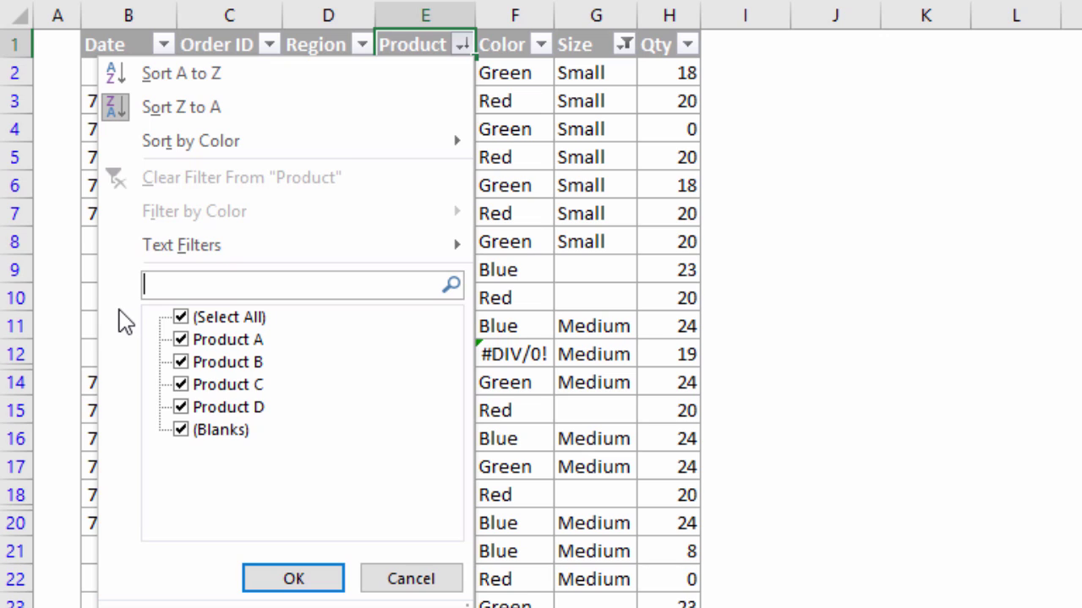
{"action": "type", "text": "b"}
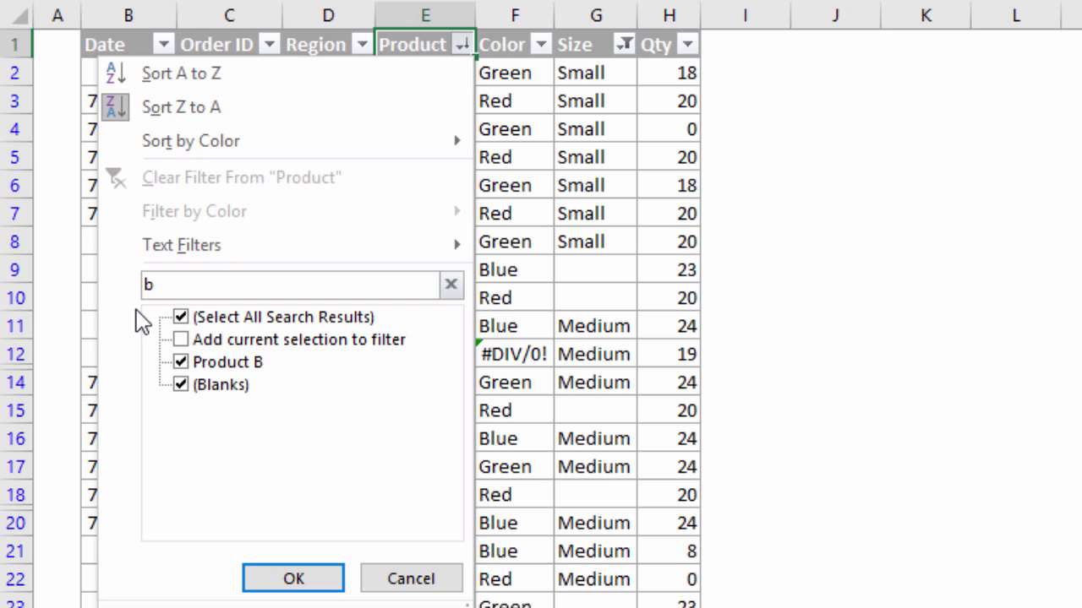
{"action": "key", "text": "Escape"}
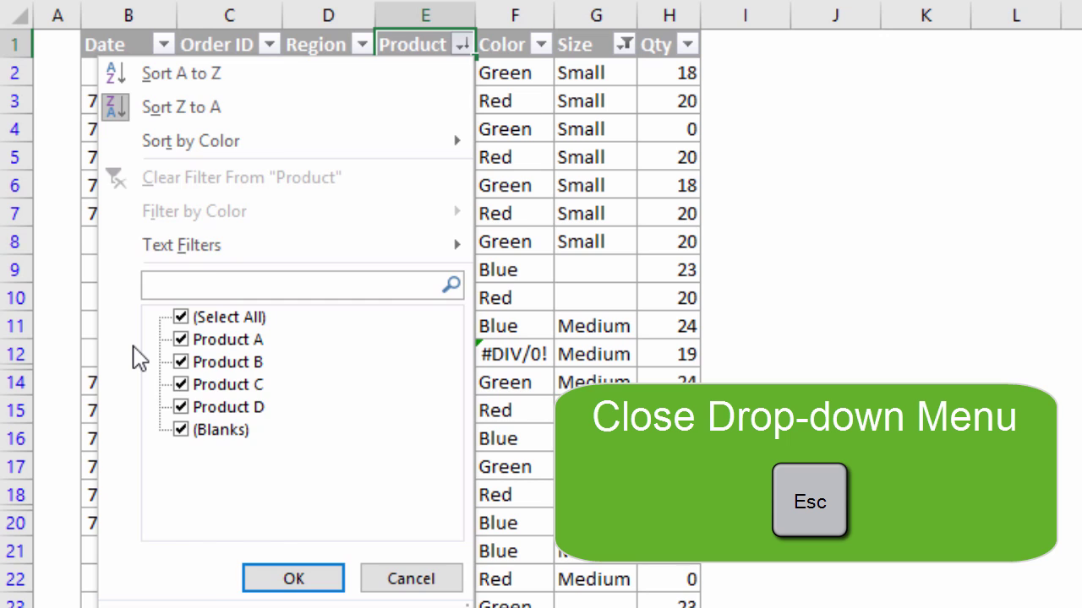
{"action": "key", "text": "Escape"}
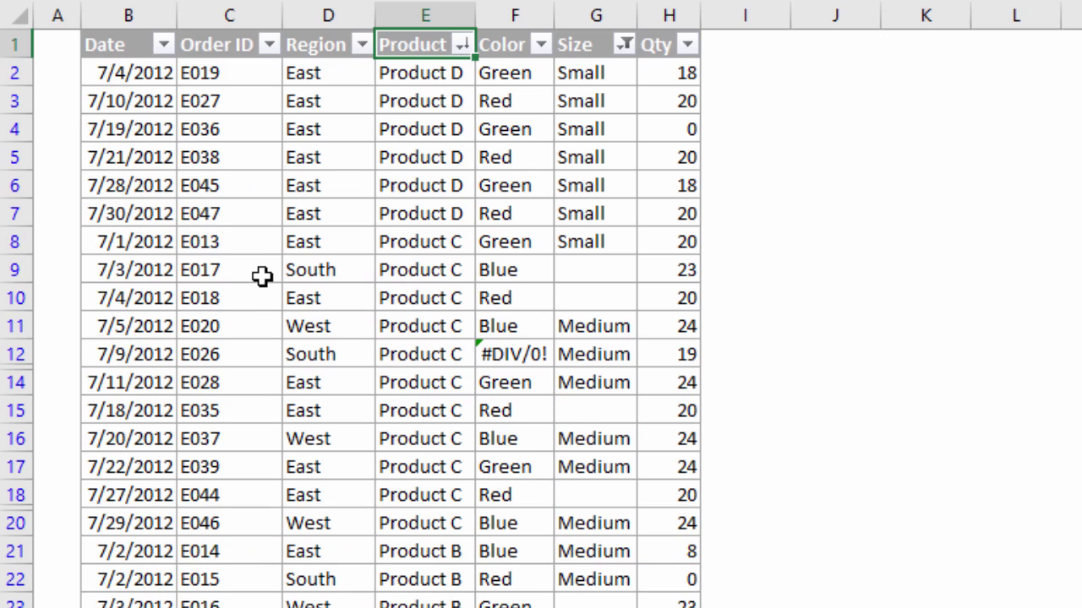
Filter the Color column to the Red items by searching its filter list for "red"
{"action": "key", "text": "Right"}
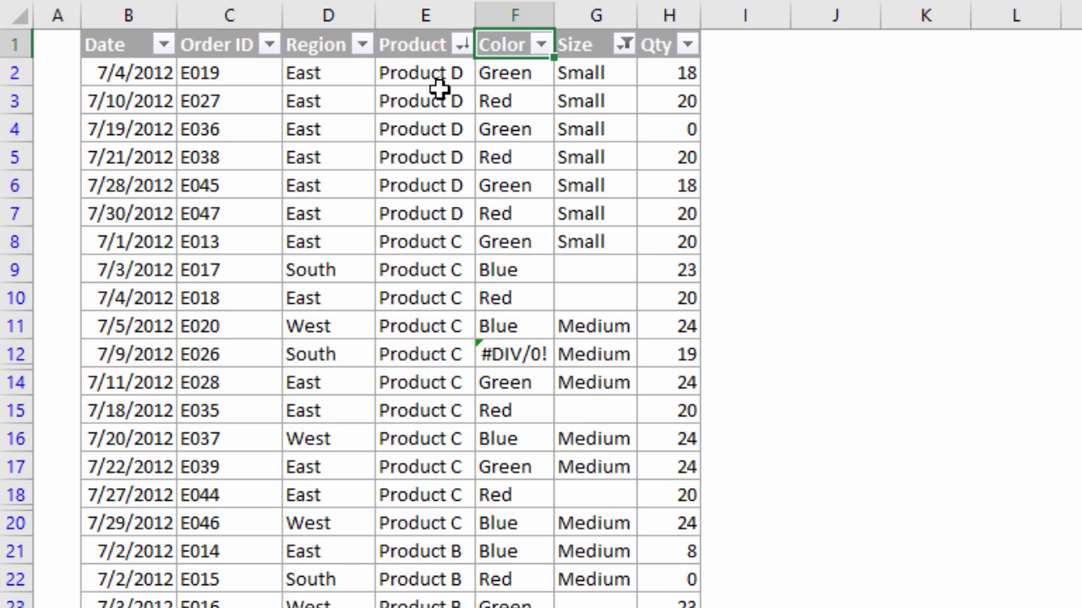
{"action": "key", "text": "alt+Down"}
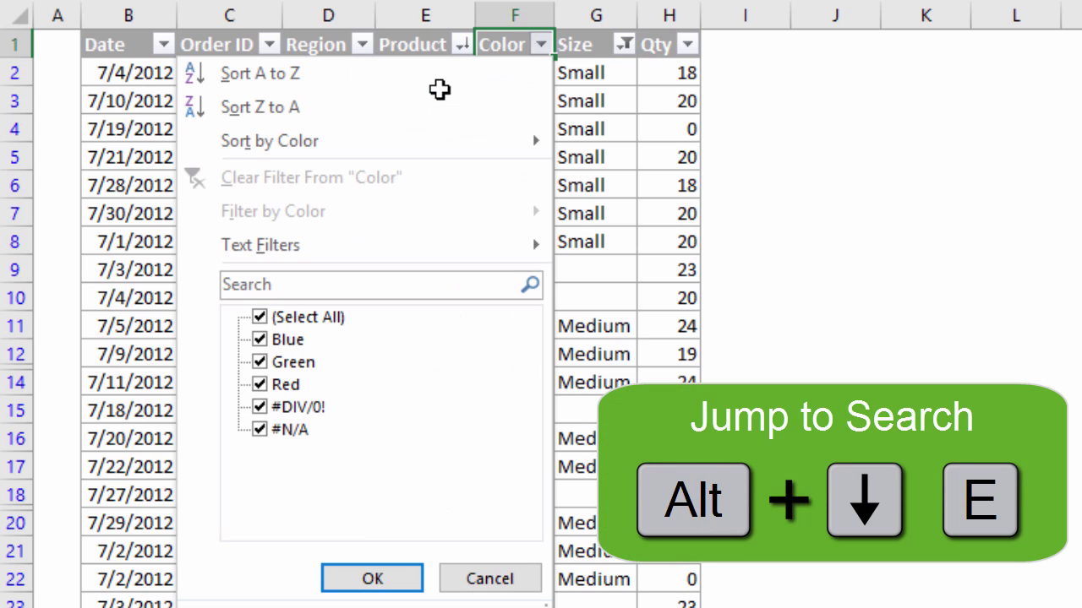
{"action": "type", "text": "e"}
{"action": "type", "text": "red"}
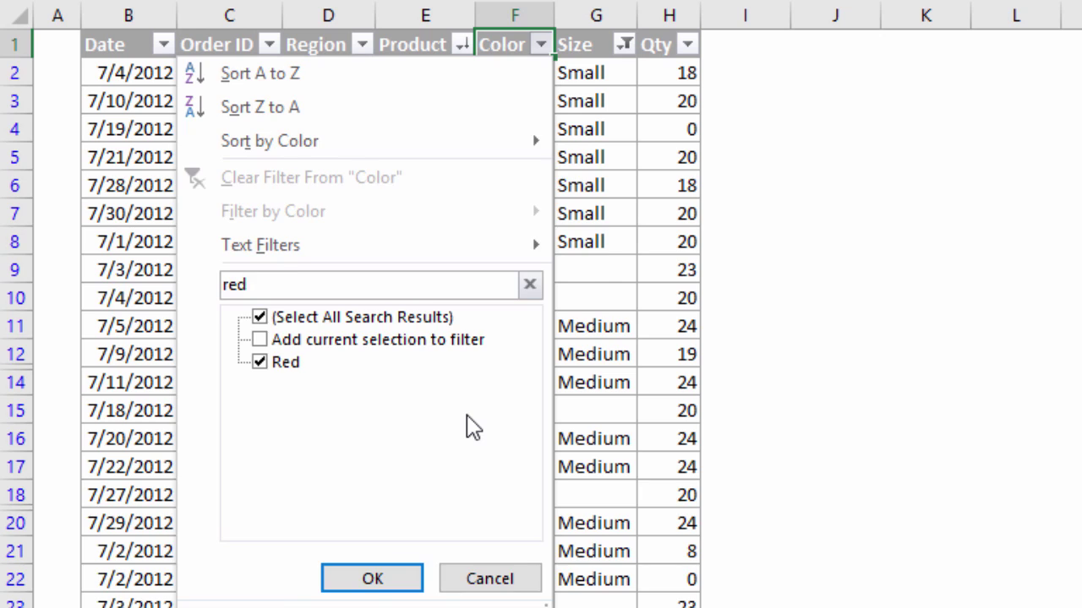
{"action": "key", "text": "Return"}
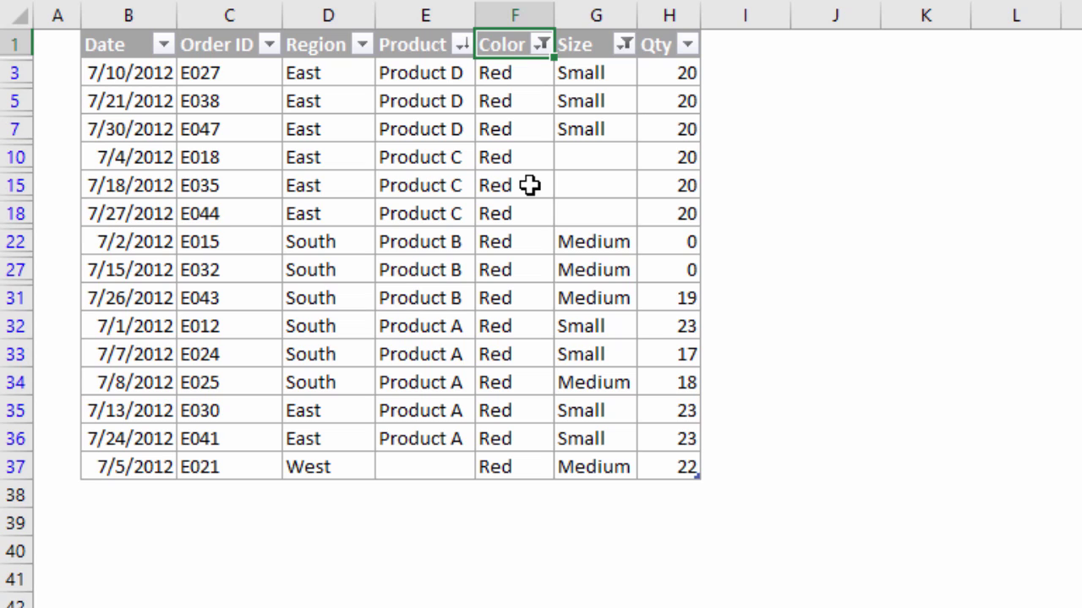
Clear the filter from the Color column and clear all remaining filters in the table
{"action": "key", "text": "alt+Down"}
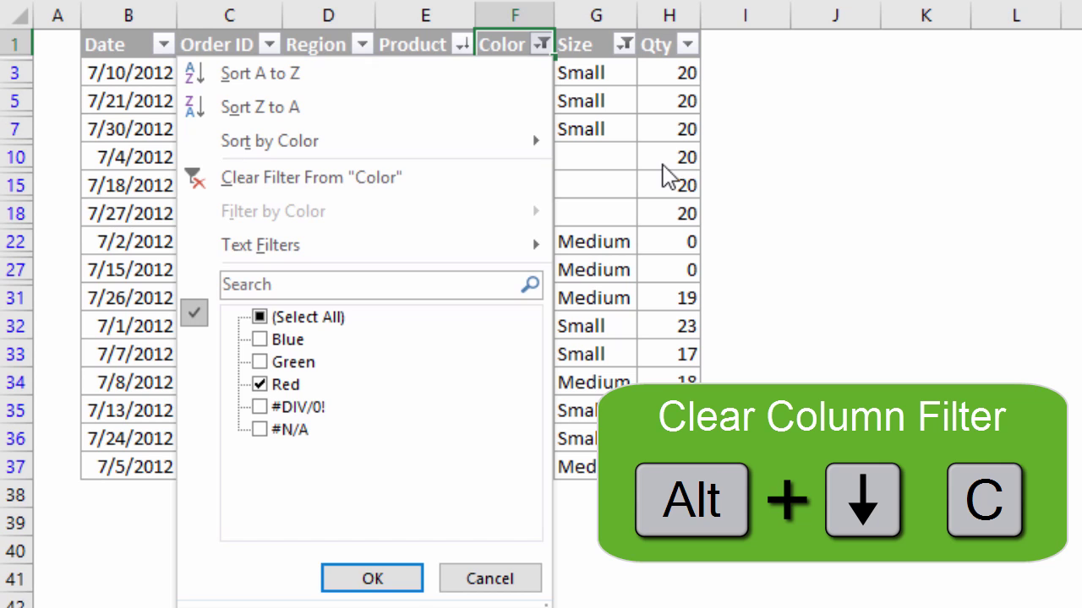
{"action": "key", "text": "c"}
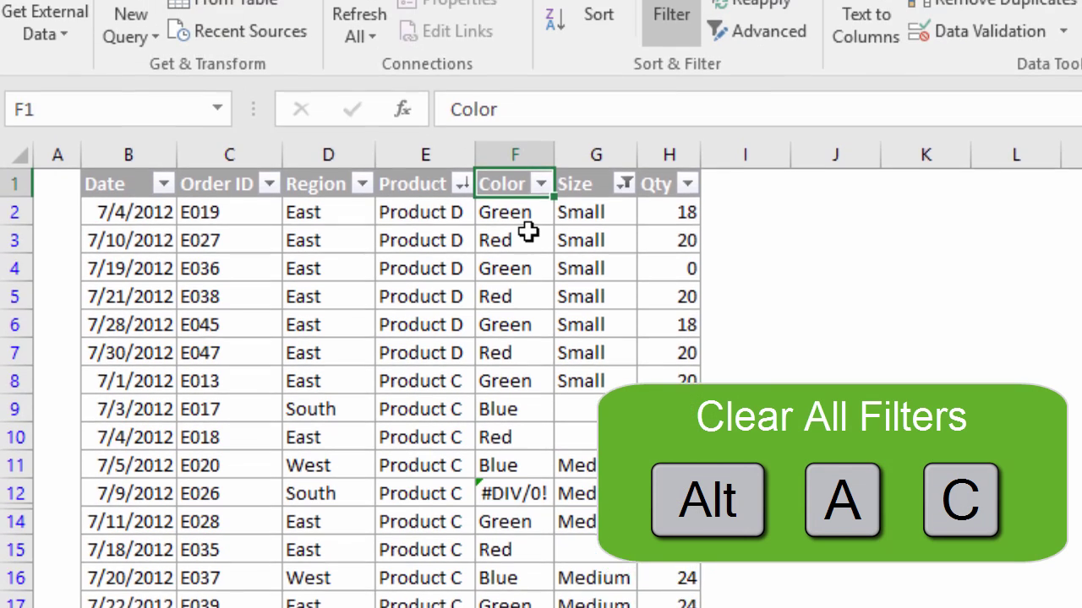
{"action": "key", "text": "alt"}
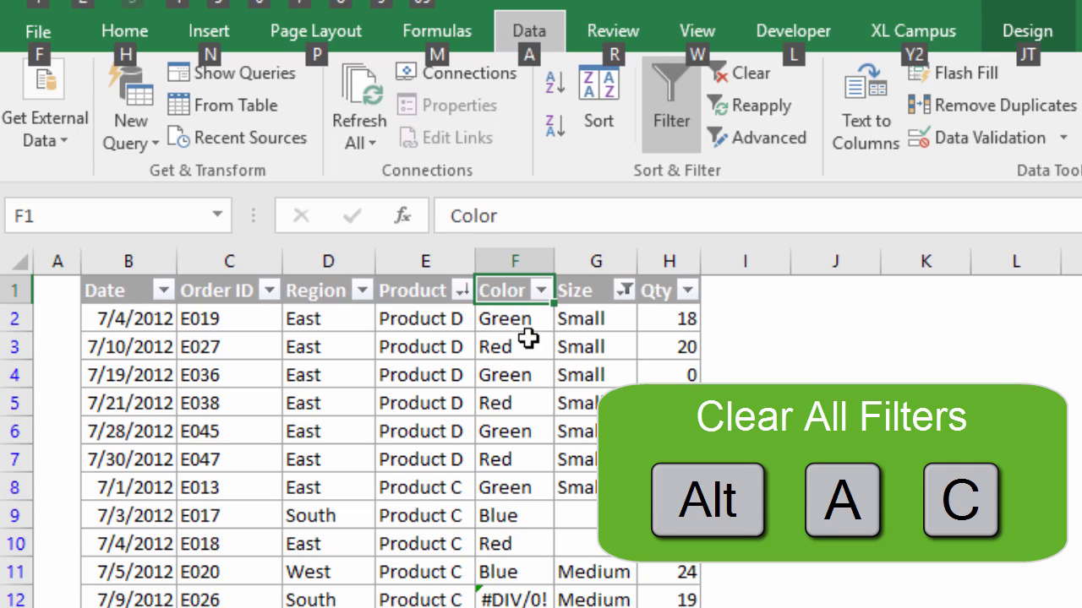
{"action": "key", "text": "a"}
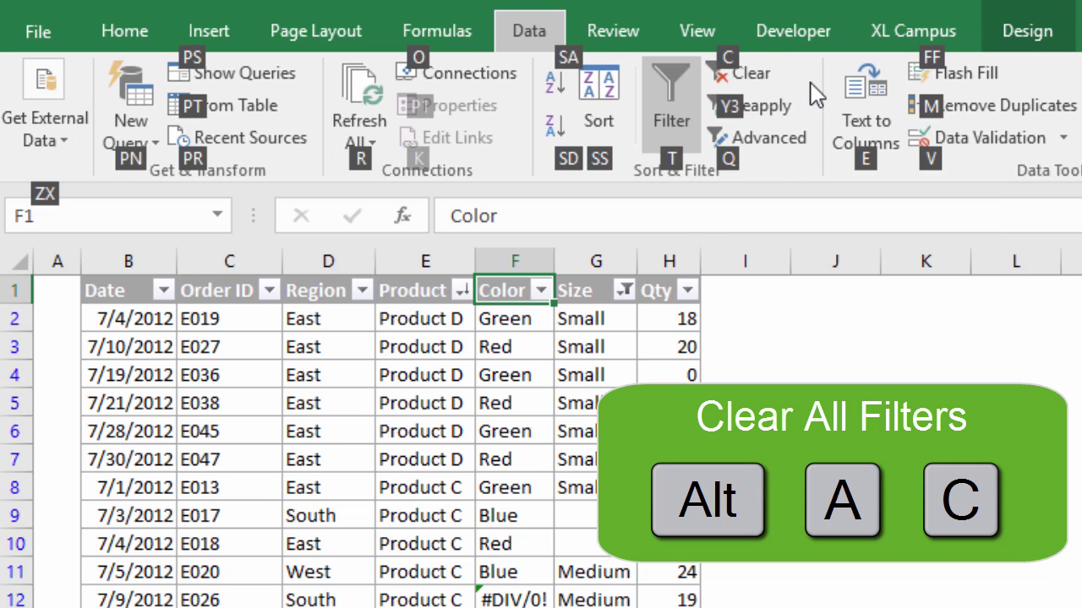
{"action": "key", "text": "c"}
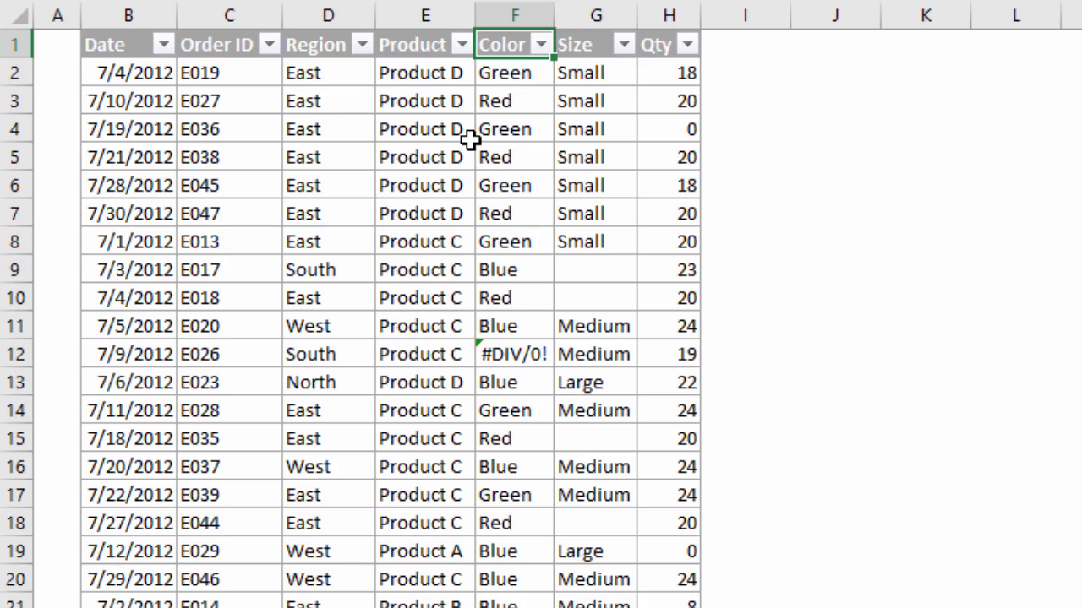
View the Product column's filter options from cell E27 inside the table body and close them without changes
{"action": "scroll", "coordinate": [469, 139], "scroll_direction": "down", "scroll_amount": 5}
{"action": "scroll", "coordinate": [469, 140], "scroll_direction": "down", "scroll_amount": 1}
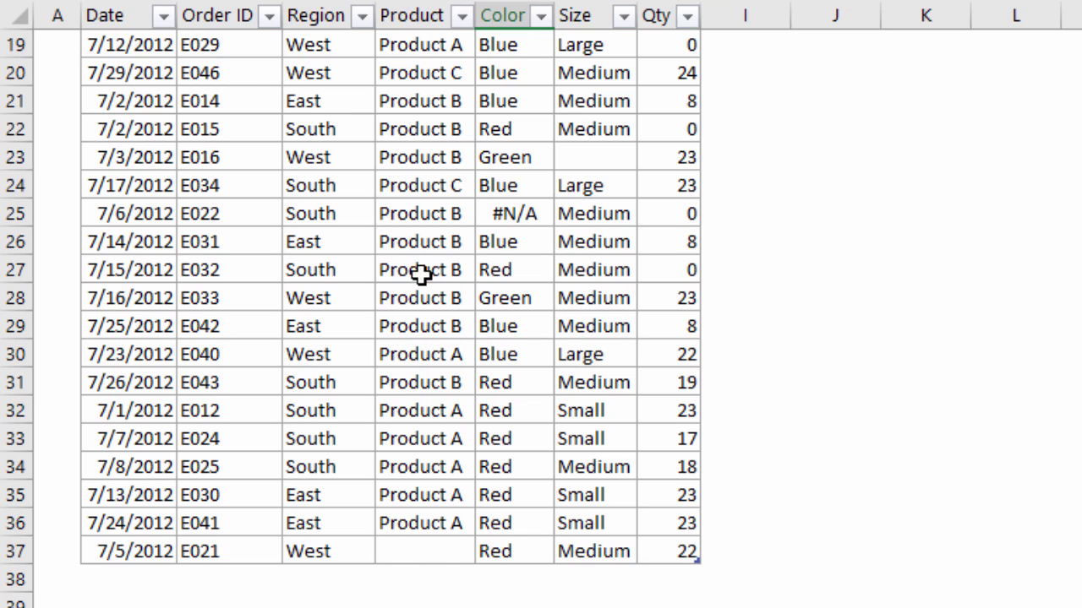
{"action": "left_click", "coordinate": [425, 242]}
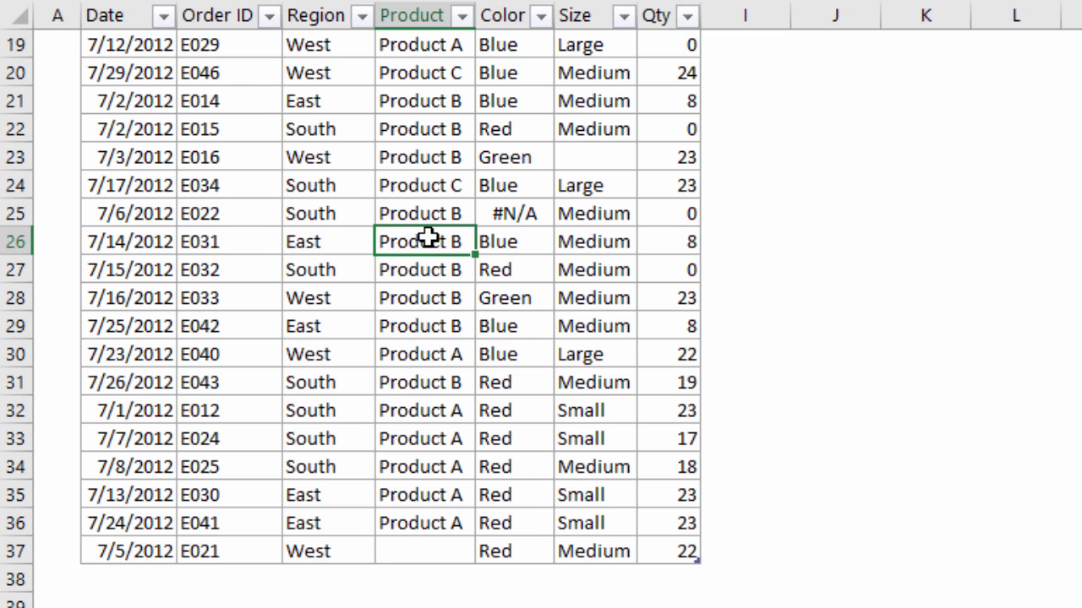
{"action": "left_click", "coordinate": [424, 270]}
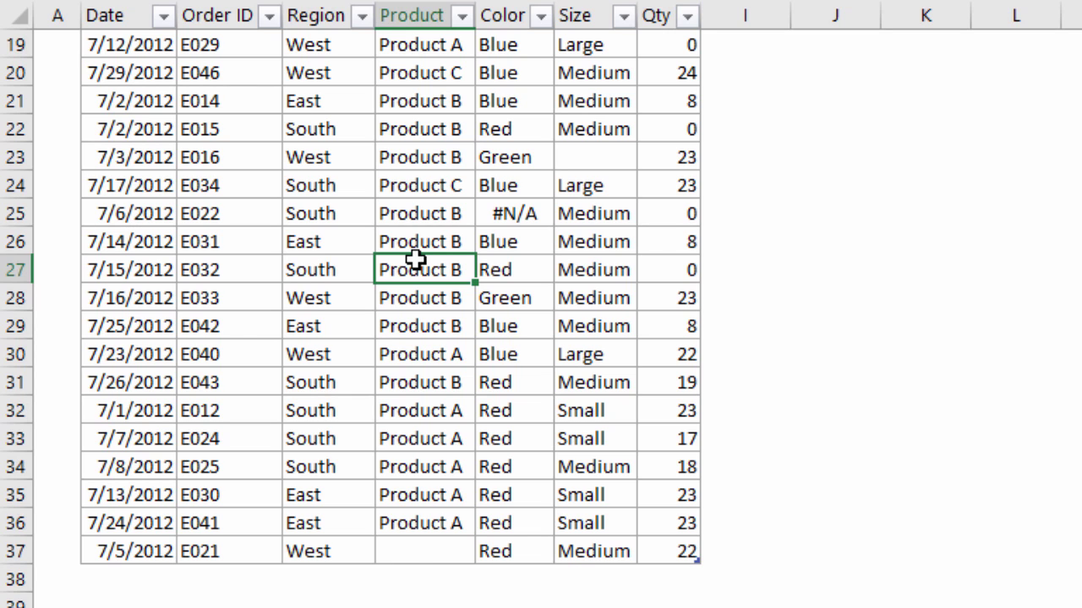
{"action": "key", "text": "shift+alt+Down"}
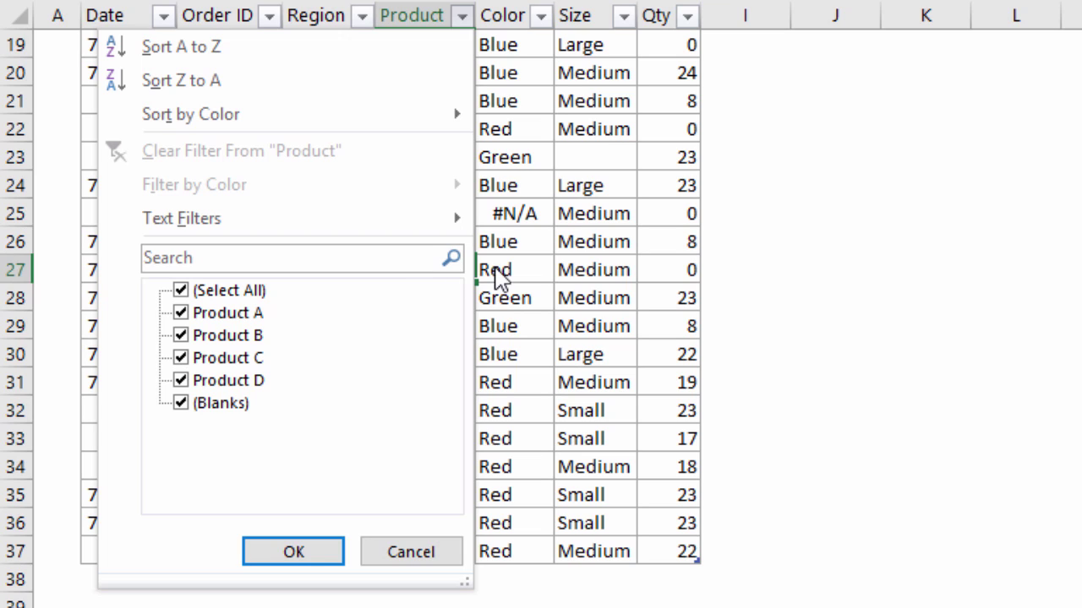
{"action": "key", "text": "Escape"}
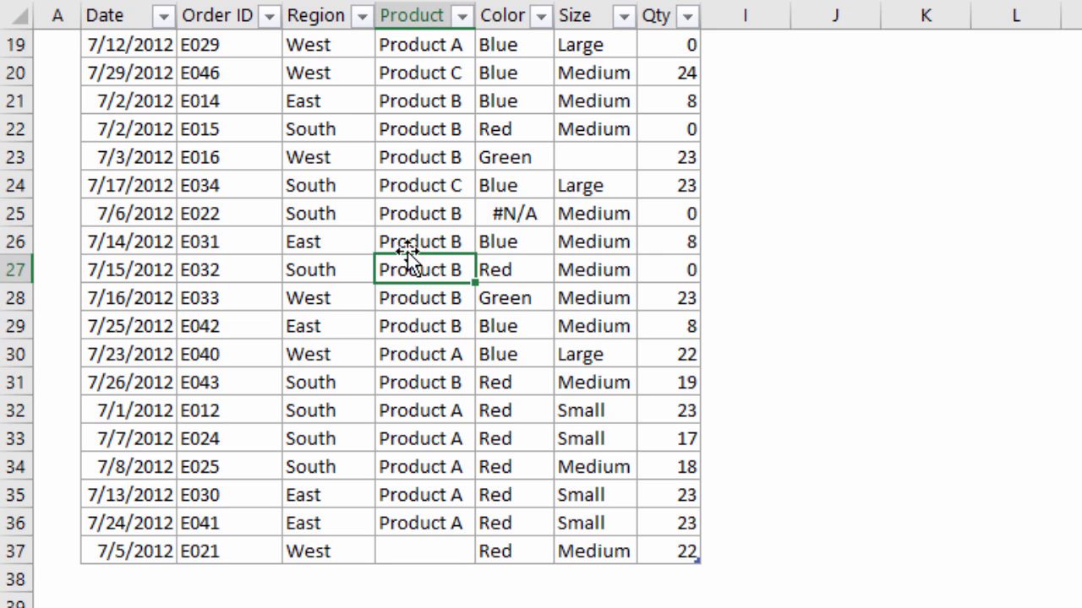
View the Product filter options from the column heading while row 1 is out of view, and close them unchanged
{"action": "scroll", "coordinate": [409, 254], "scroll_direction": "up", "scroll_amount": 6}
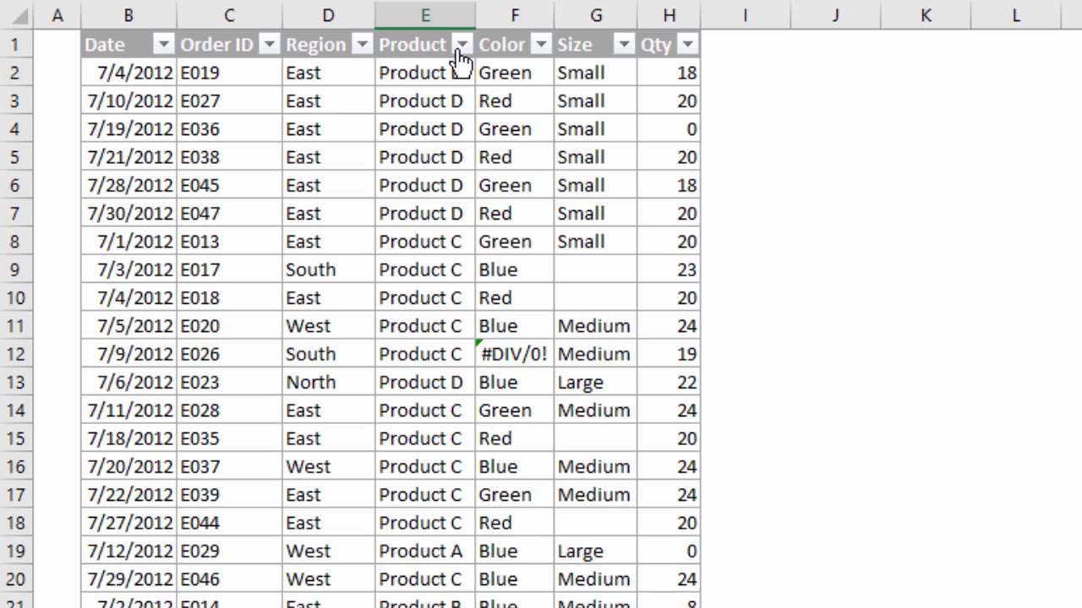
{"action": "scroll", "coordinate": [410, 200], "scroll_direction": "down", "scroll_amount": 2}
{"action": "scroll", "coordinate": [410, 200], "scroll_direction": "down", "scroll_amount": 1}
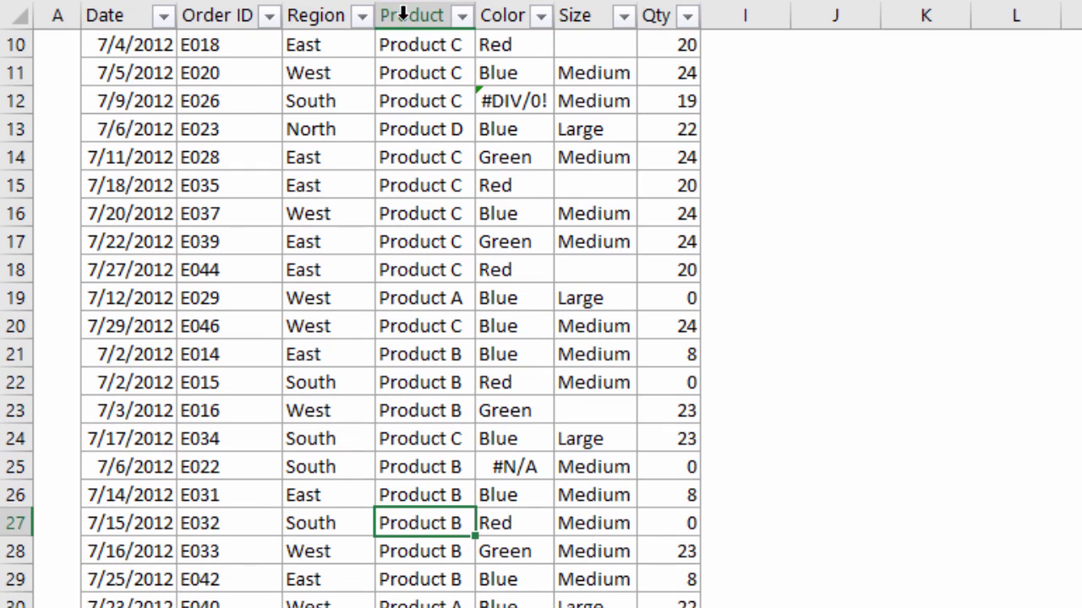
{"action": "left_click", "coordinate": [464, 17]}
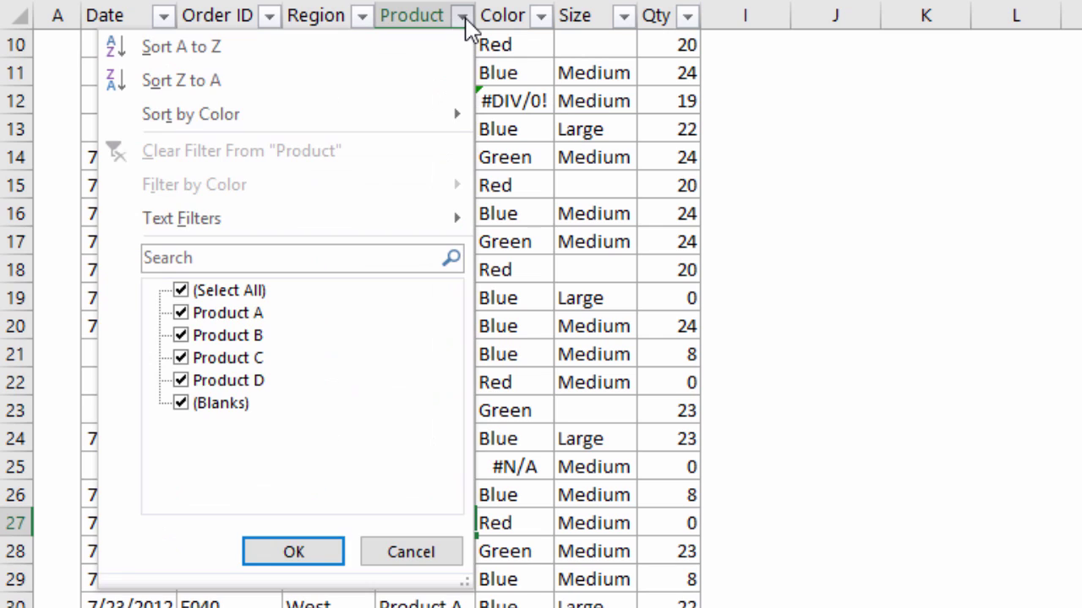
{"action": "left_click", "coordinate": [465, 19]}
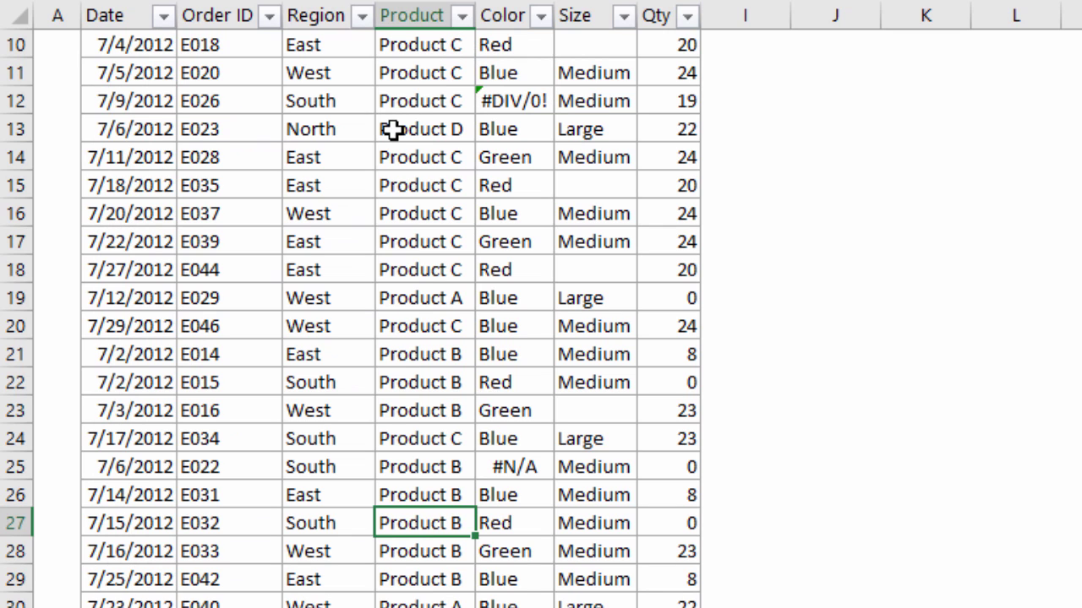
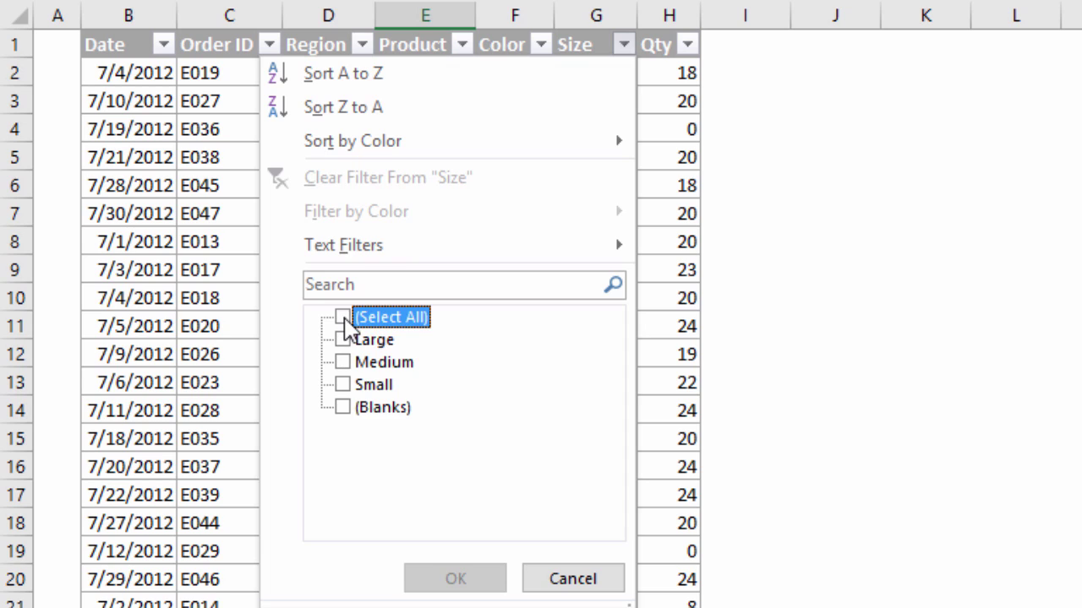
Filter the Size column to only the (Blanks) item in its filter list, and clear the Size filter
{"action": "left_click", "coordinate": [342, 409]}
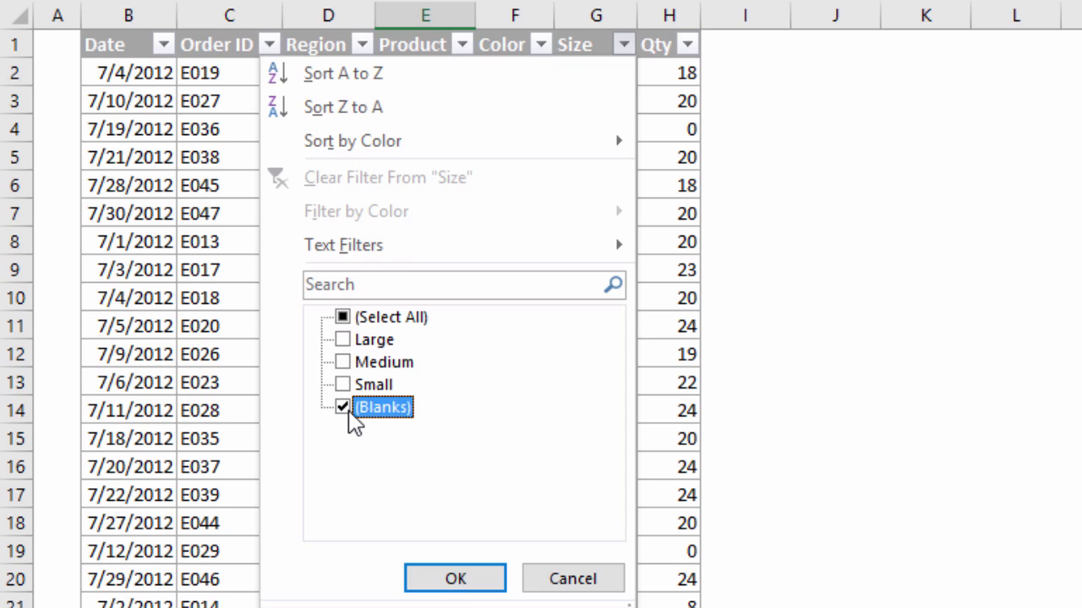
{"action": "left_click", "coordinate": [431, 580]}
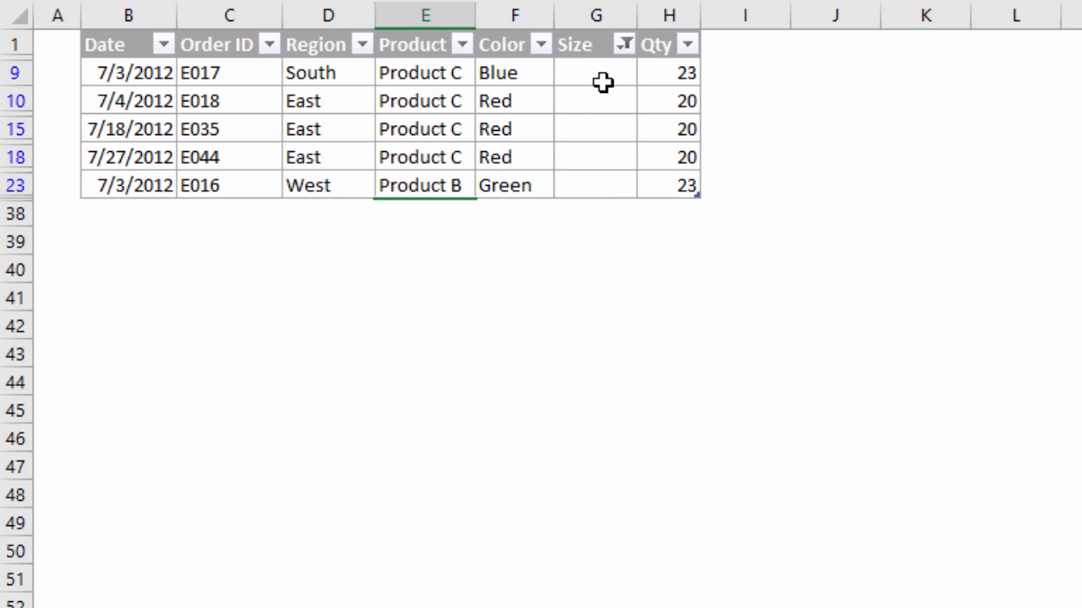
{"action": "left_click", "coordinate": [624, 45]}
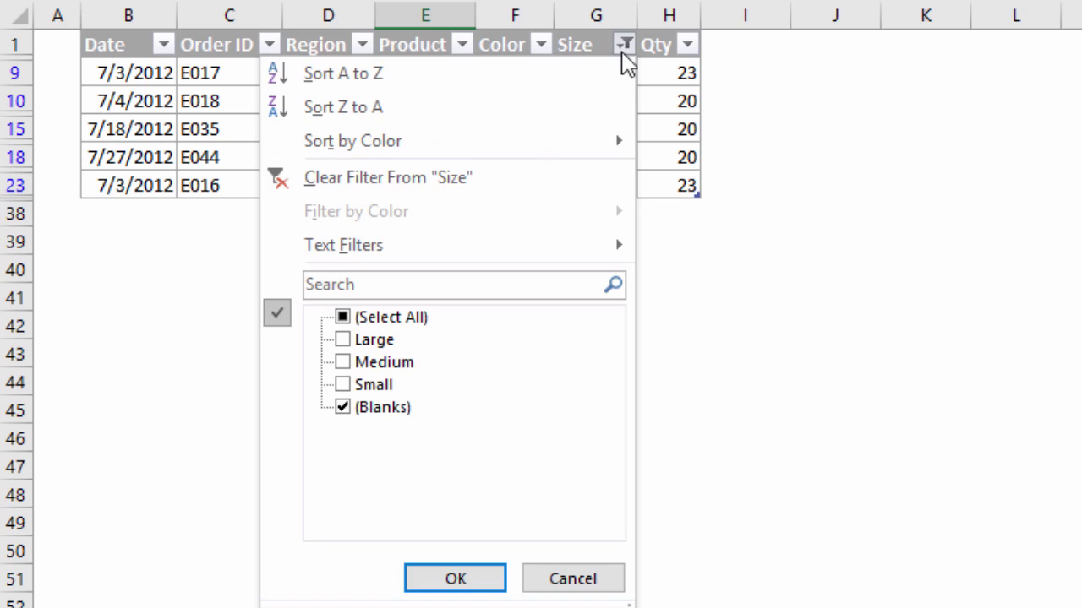
{"action": "left_click", "coordinate": [454, 180]}
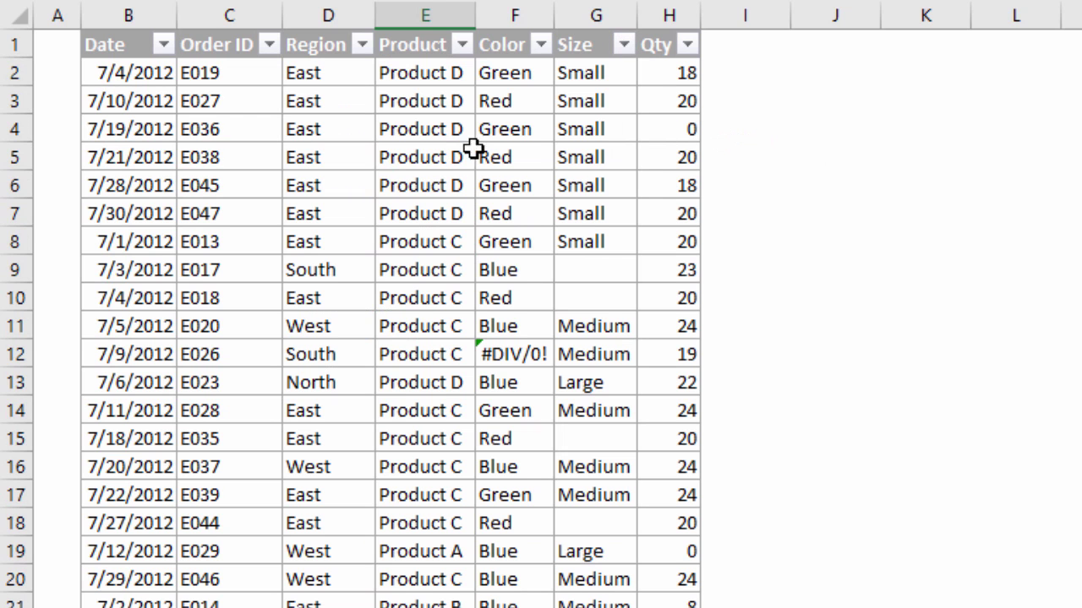
Filter the Size column from its heading with an Equals text filter whose value is left empty, and clear the Size filter
{"action": "left_click", "coordinate": [604, 47]}
{"action": "scroll", "coordinate": [592, 51], "scroll_direction": "right", "scroll_amount": 3}
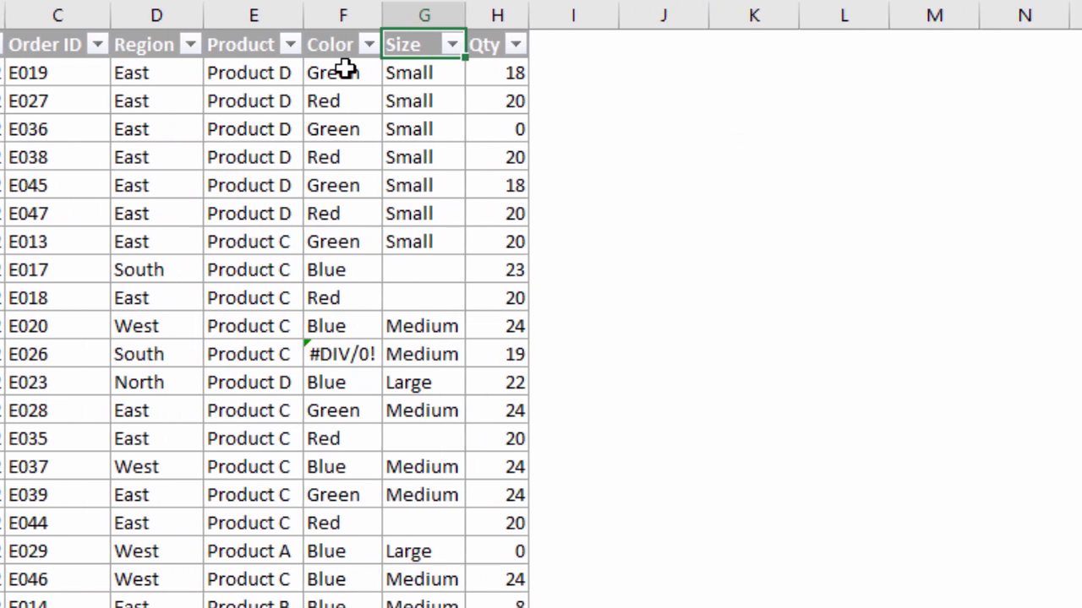
{"action": "key", "text": "alt+Down"}
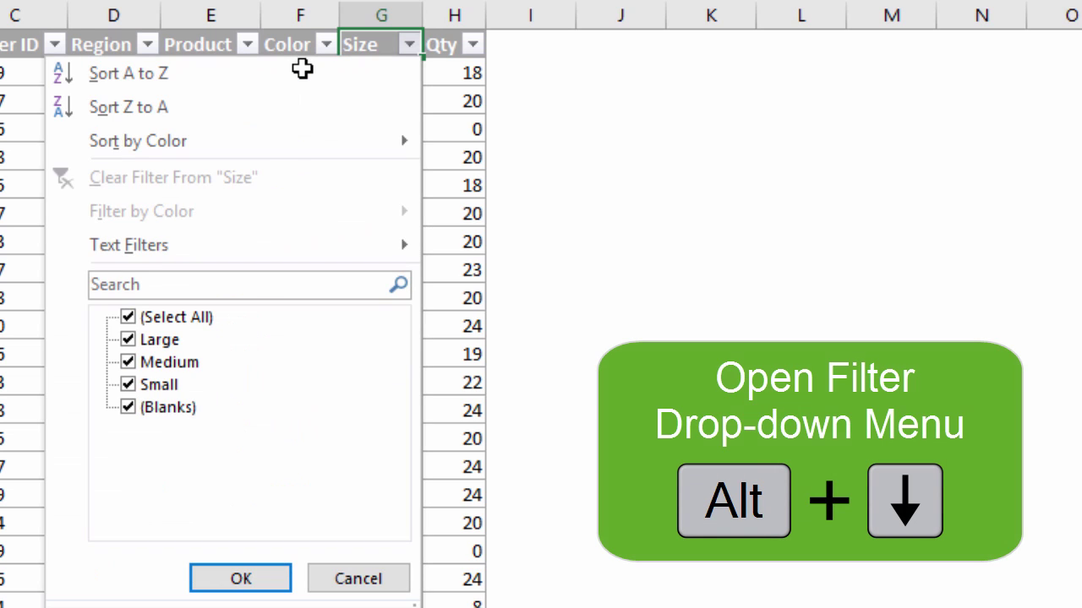
{"action": "key", "text": "f"}
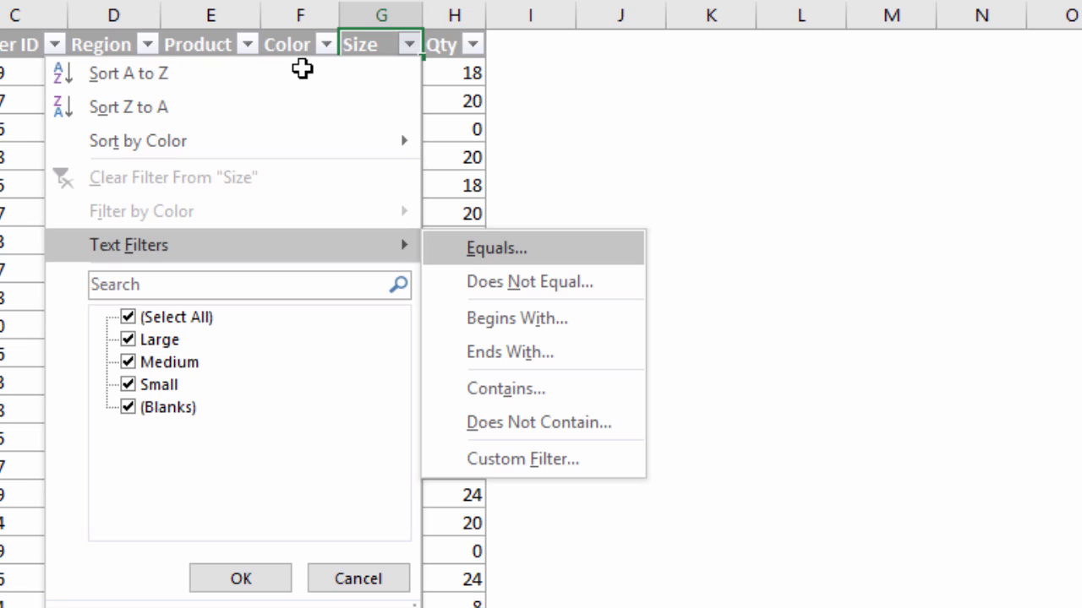
{"action": "mouse_move", "coordinate": [246, 247]}
{"action": "left_click", "coordinate": [534, 249]}
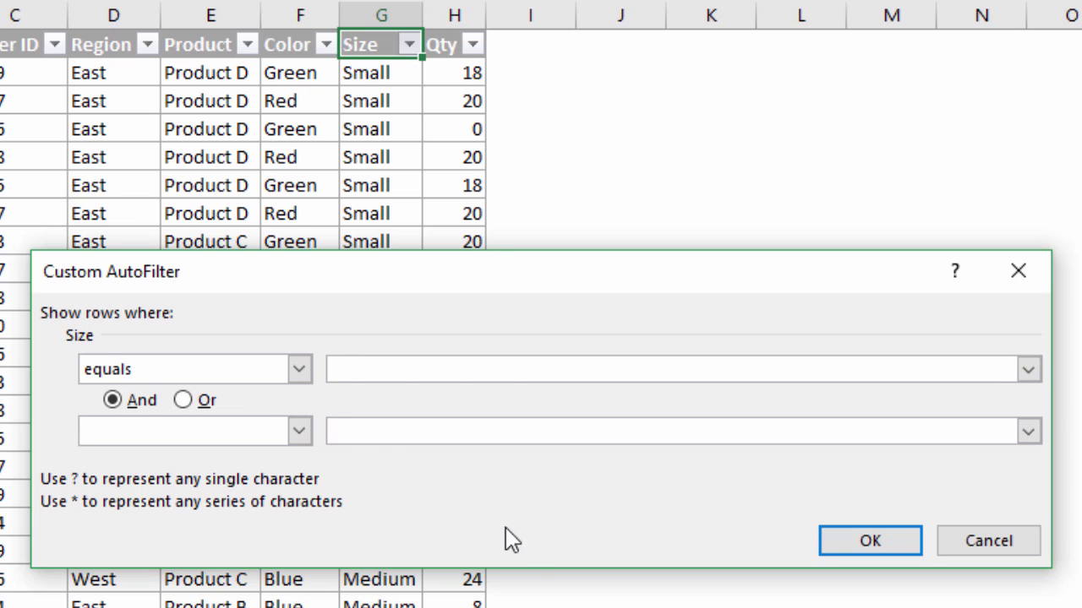
{"action": "key", "text": "Return"}
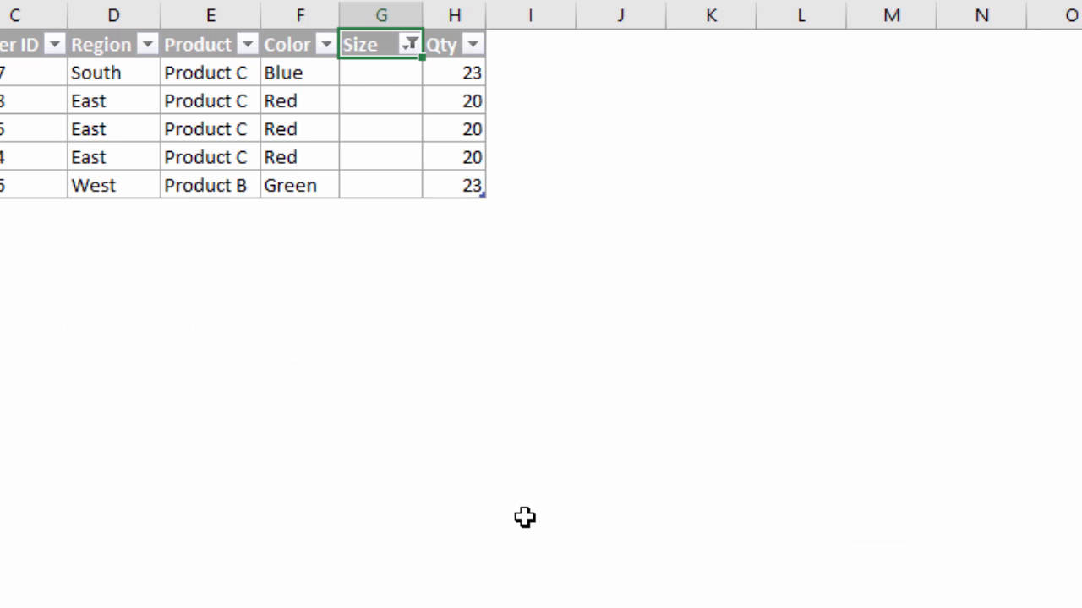
{"action": "key", "text": "alt+Down"}
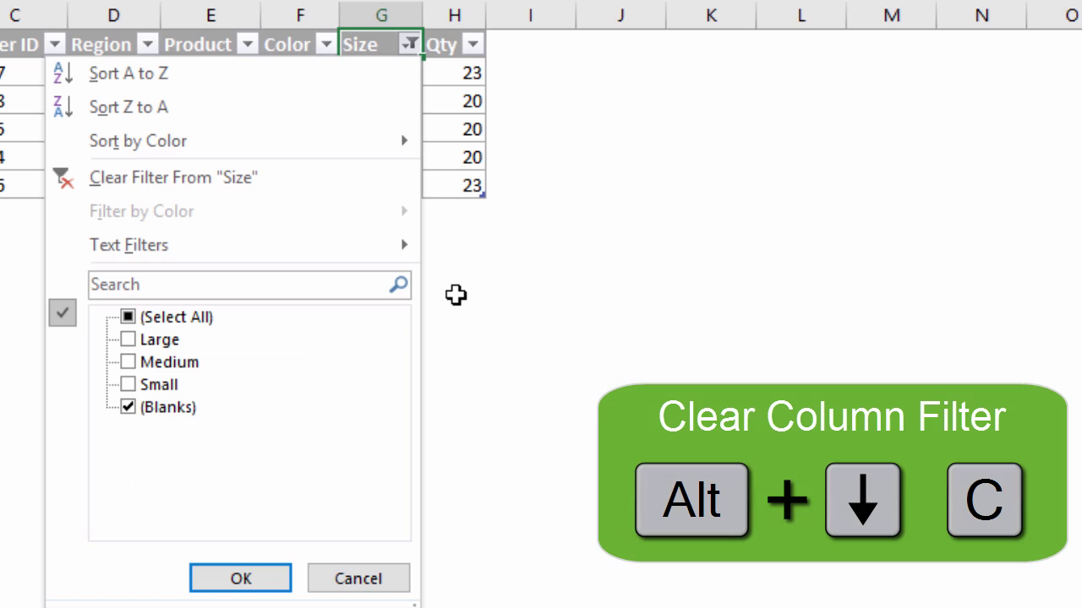
{"action": "key", "text": "c"}
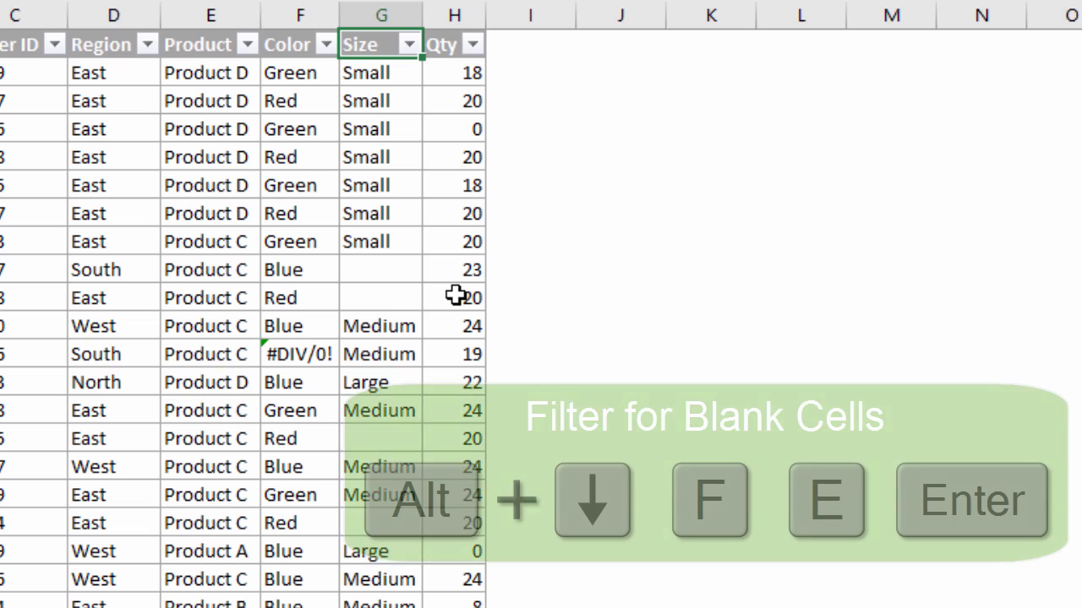
Filter the Size column for blank cells again with an Equals text filter that has no value
{"action": "key", "text": "alt+Down"}
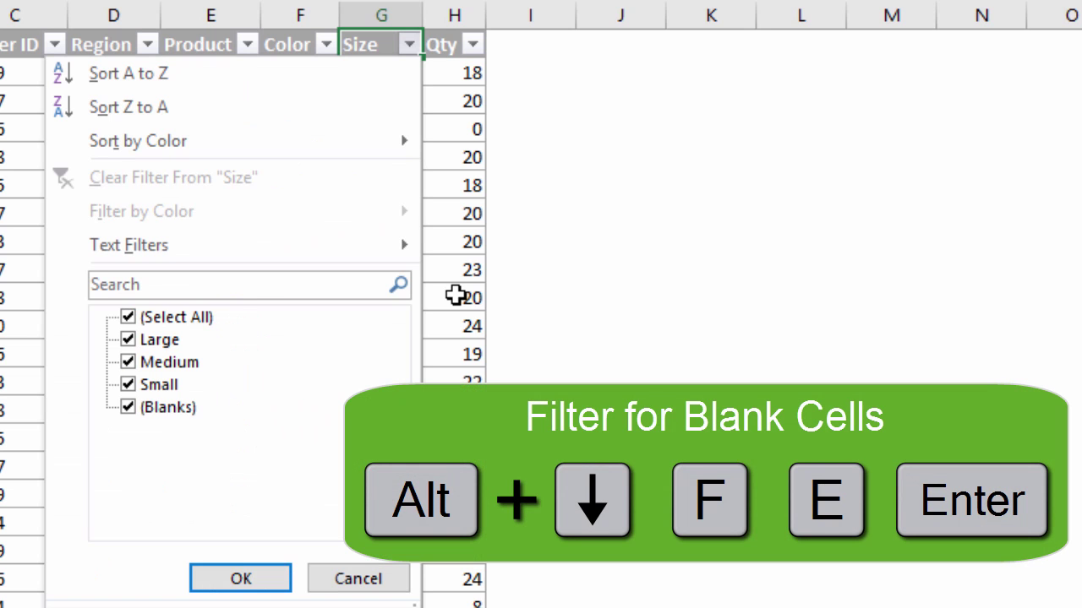
{"action": "key", "text": "f"}
{"action": "key", "text": "e"}
{"action": "key", "text": "Return"}
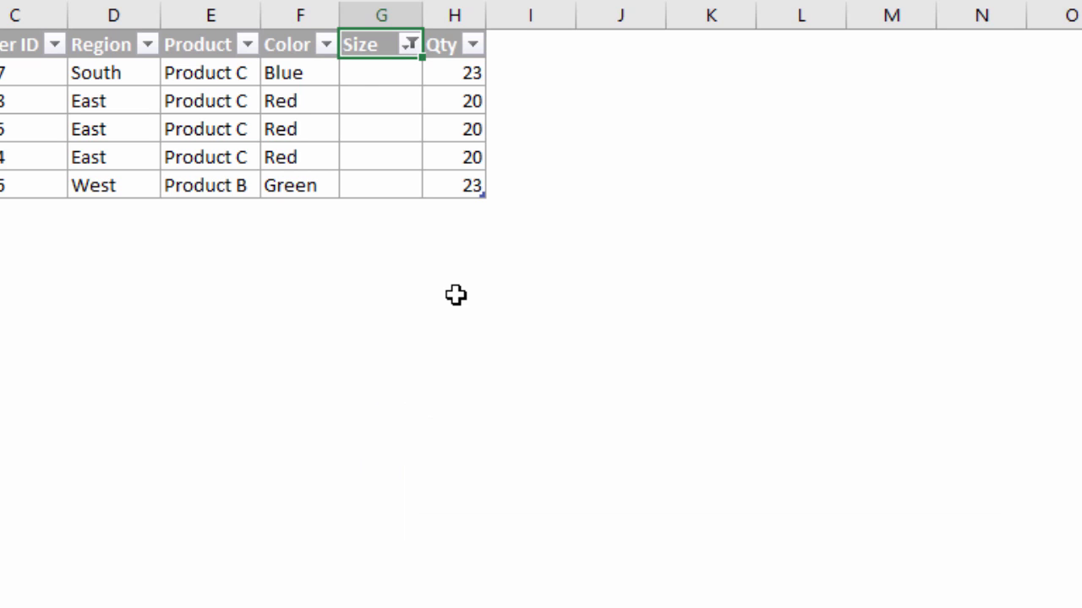
Clear the filter from the Size column and select the Qty heading cell
{"action": "key", "text": "alt+Down"}
{"action": "key", "text": "c"}
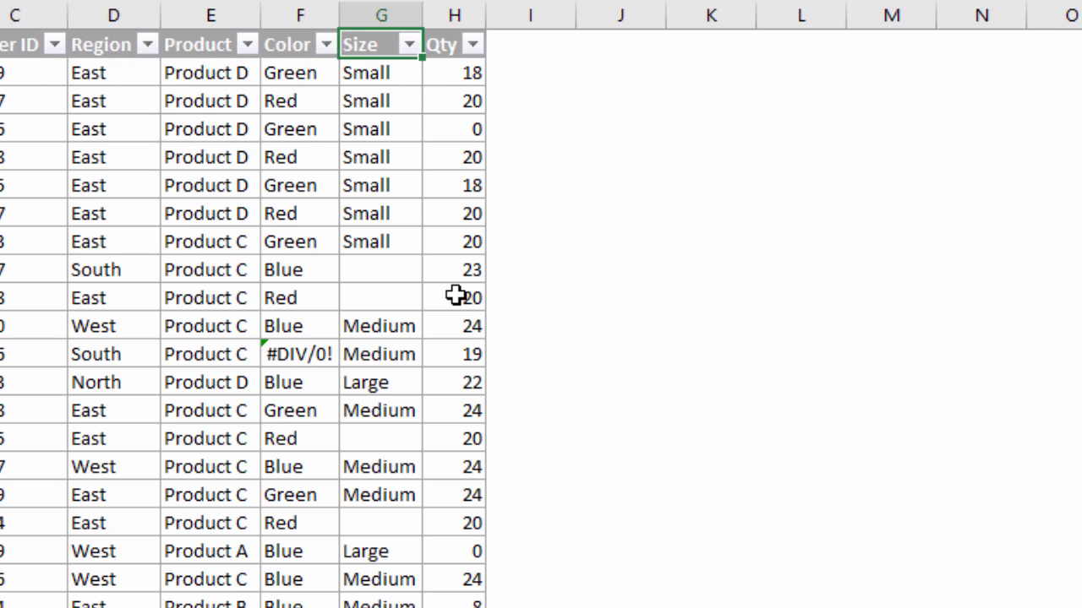
{"action": "key", "text": "Right"}
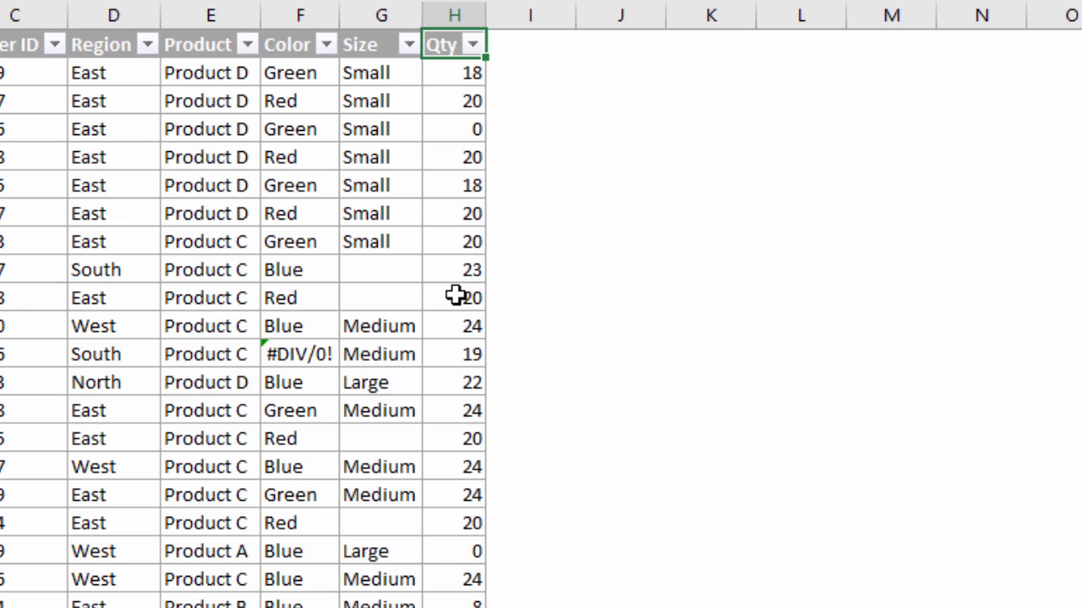
{"action": "key", "text": "alt+Down"}
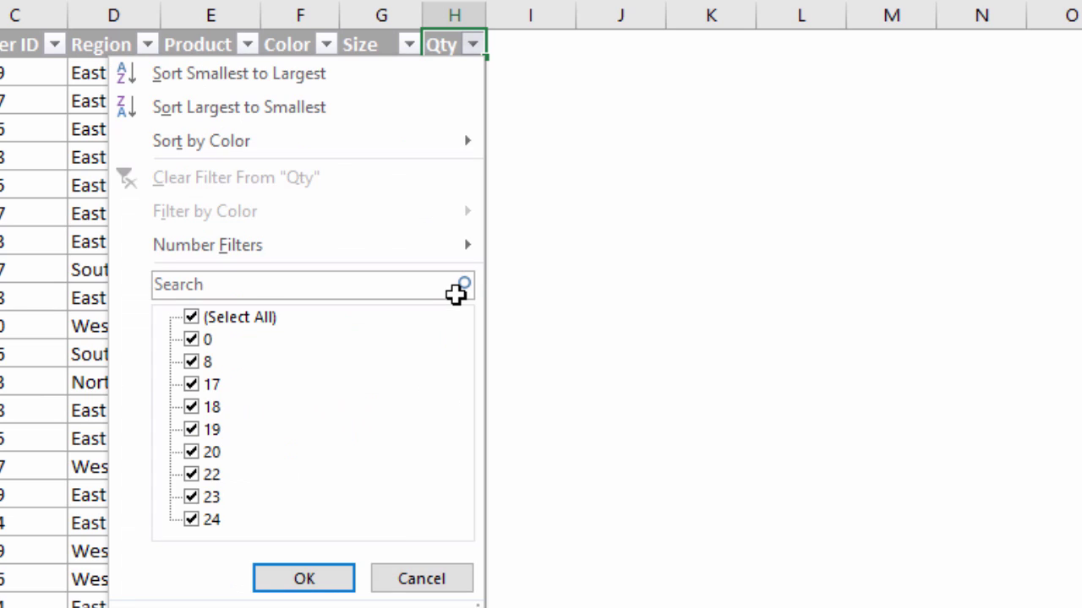
{"action": "left_click", "coordinate": [191, 317]}
{"action": "left_click", "coordinate": [191, 340]}
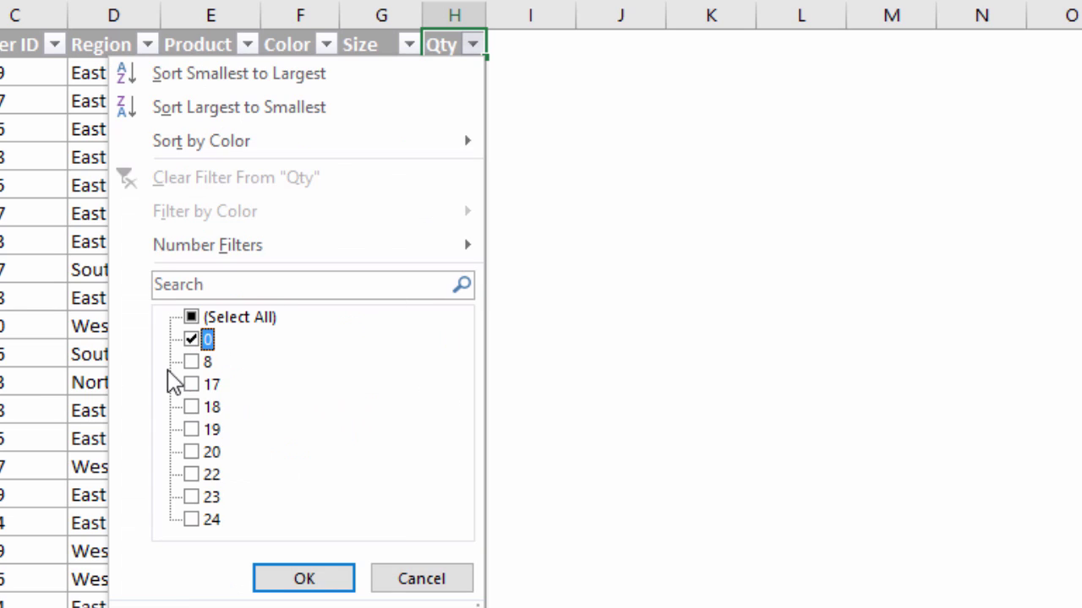
{"action": "left_click", "coordinate": [414, 582]}
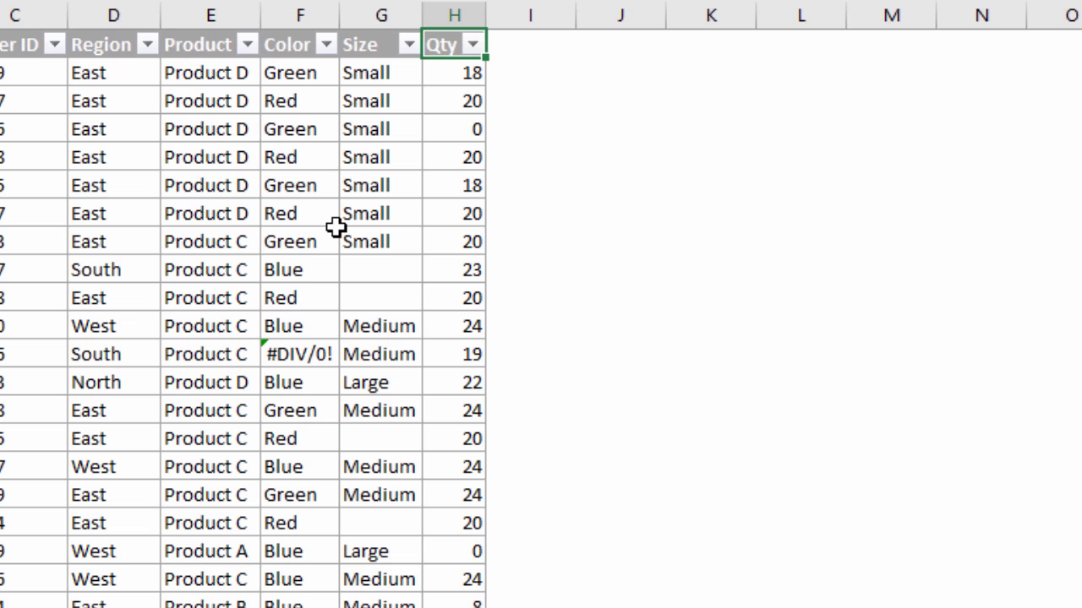
Filter the Qty column to the zero quantities with an Equals number filter set to 0
{"action": "key", "text": "alt+Down"}
{"action": "key", "text": "f"}
{"action": "key", "text": "e"}
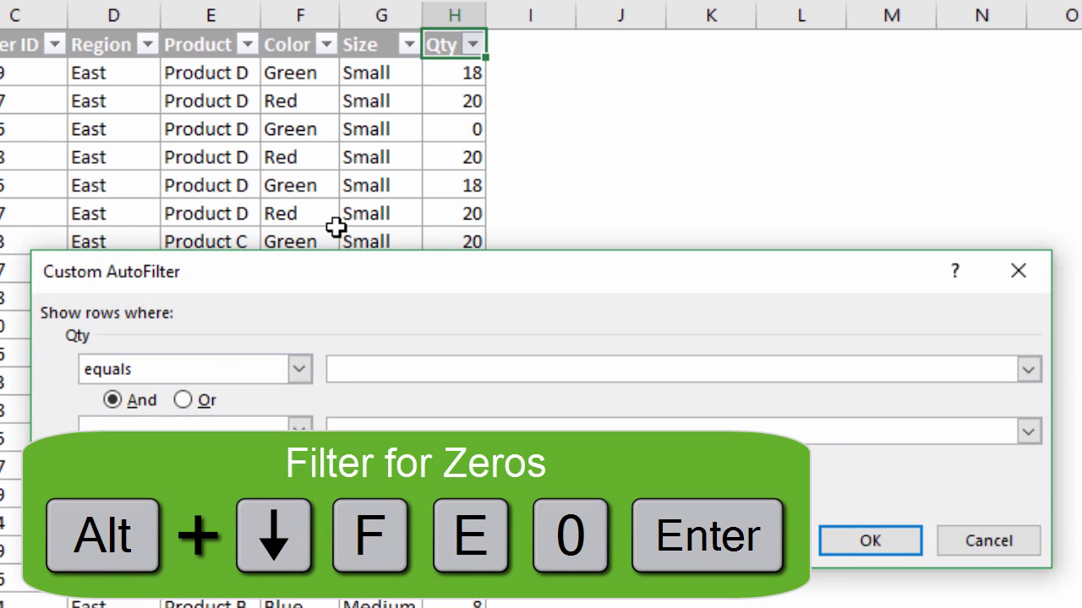
{"action": "key", "text": "Return"}
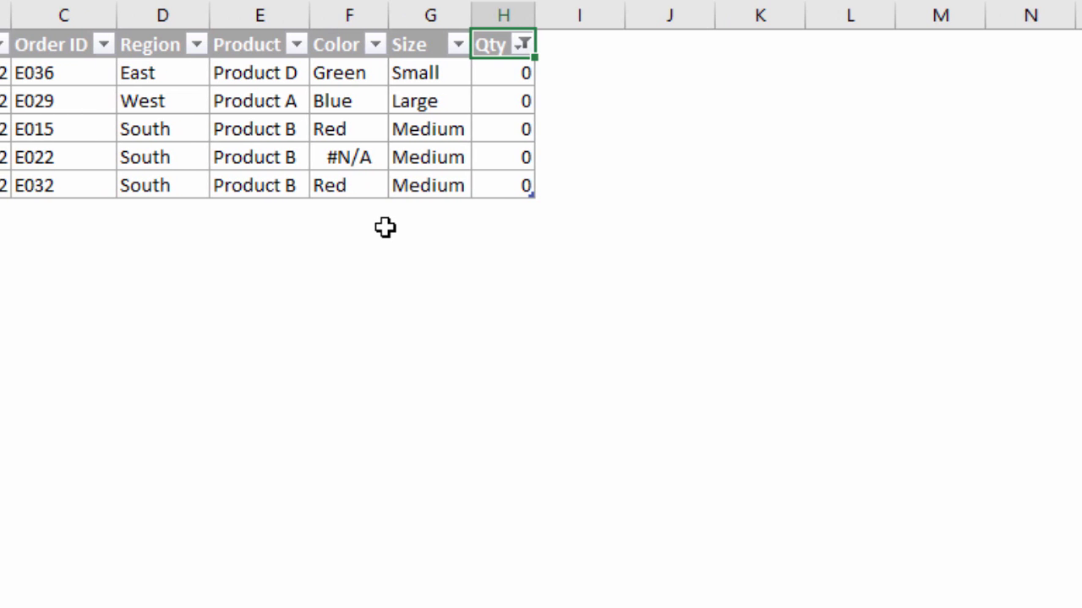
Clear the filter from the Qty column and select the Color heading cell
{"action": "key", "text": "alt+Down"}
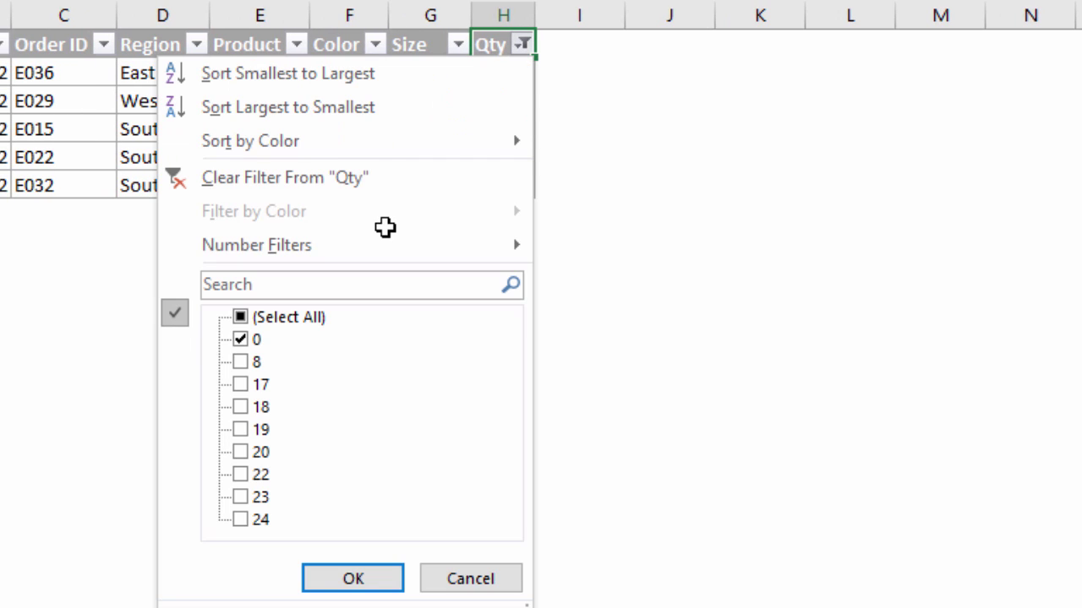
{"action": "key", "text": "c"}
{"action": "key", "text": "Left"}
{"action": "key", "text": "Left"}
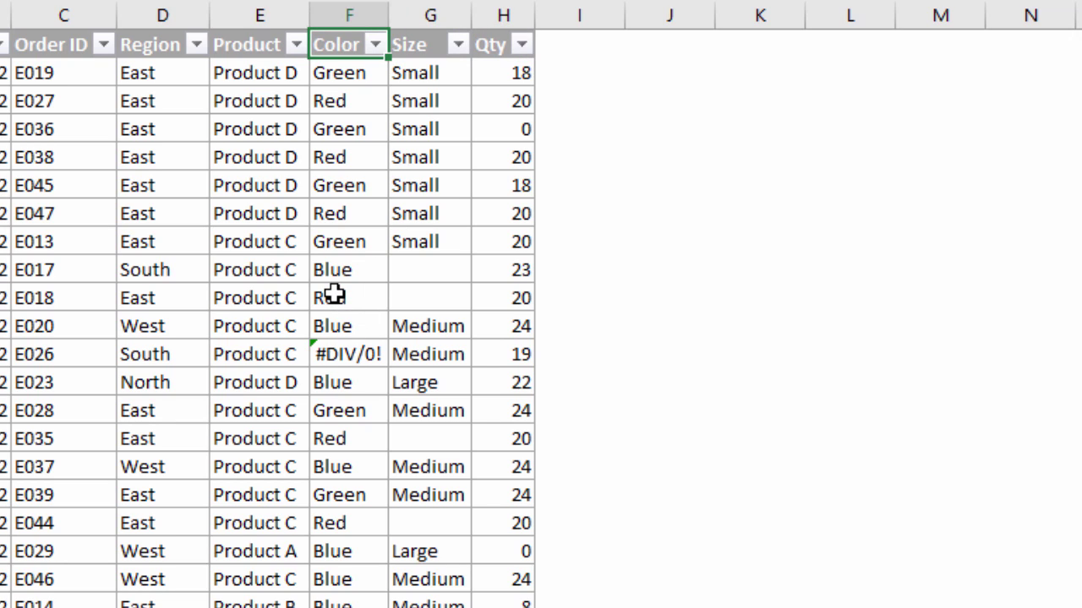
{"action": "left_click", "coordinate": [375, 44]}
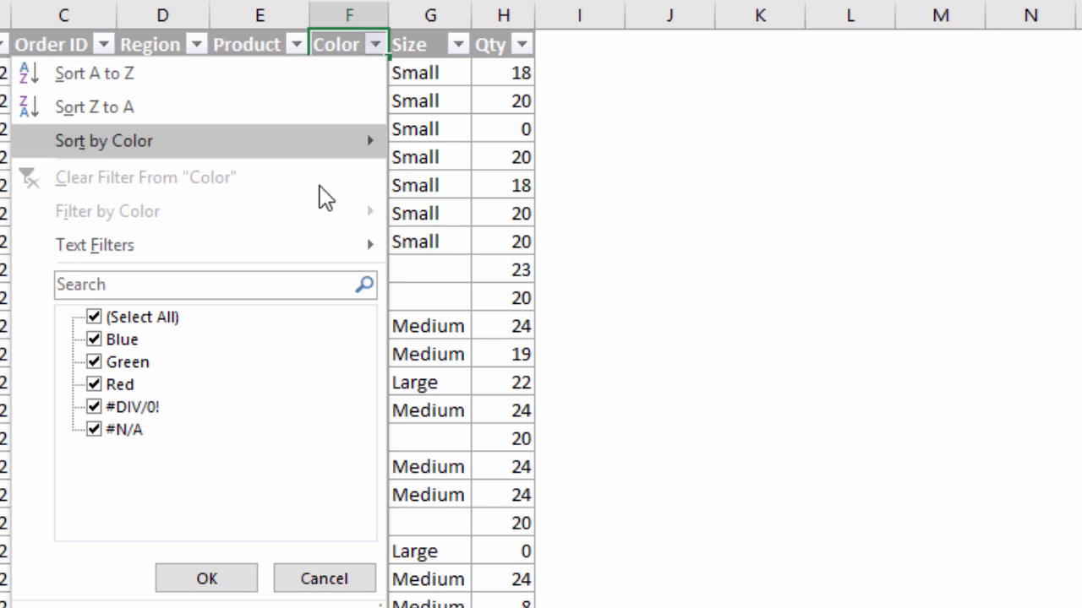
{"action": "left_click", "coordinate": [95, 317]}
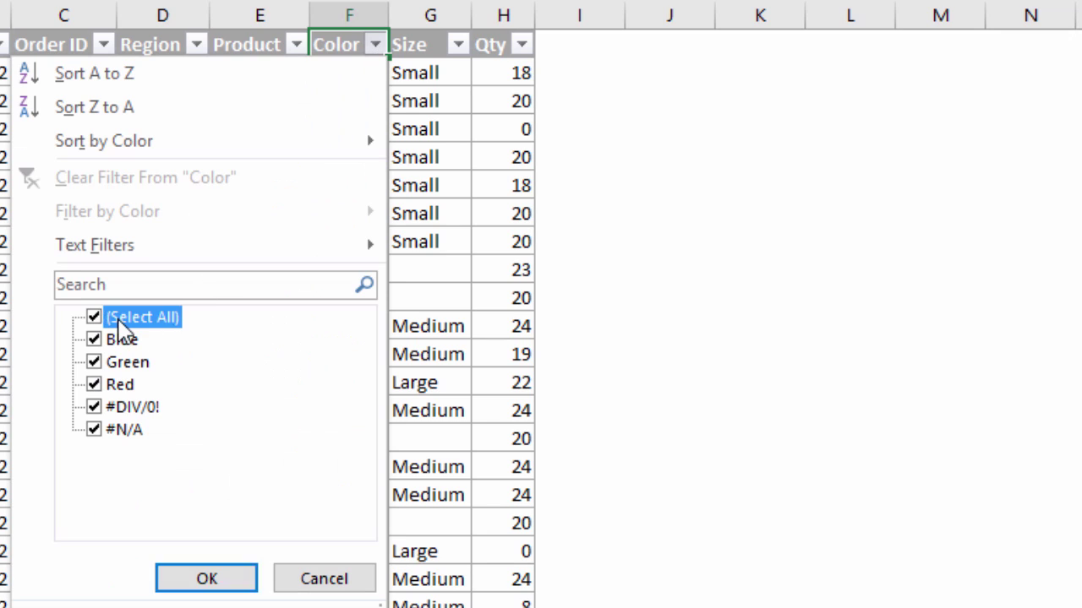
{"action": "left_click", "coordinate": [138, 408]}
{"action": "left_click", "coordinate": [125, 428]}
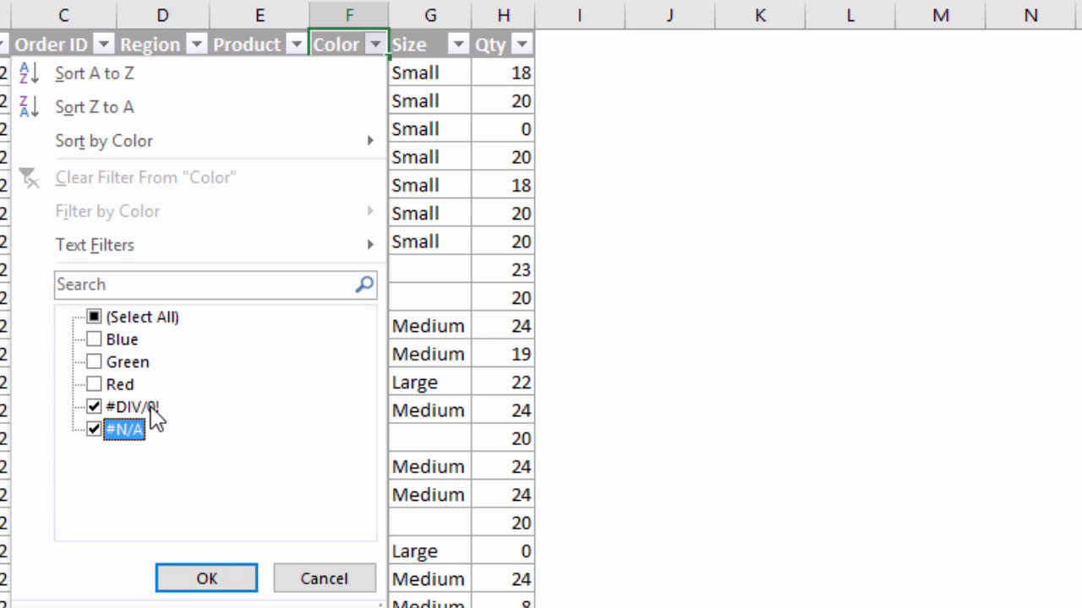
{"action": "left_click", "coordinate": [320, 581]}
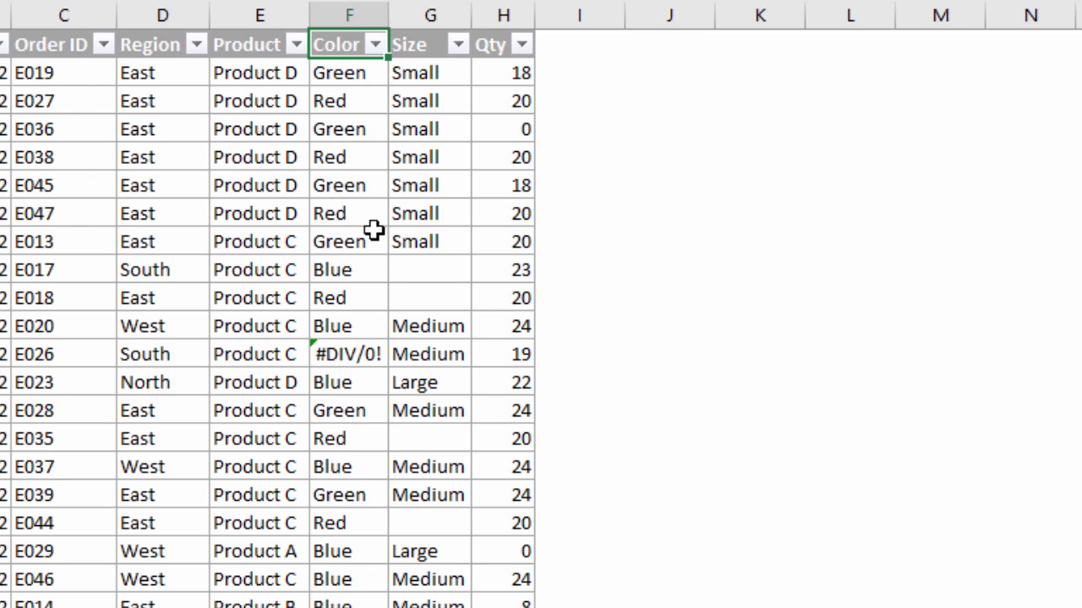
Filter the Color column to its error values by searching its filter list for "#"
{"action": "key", "text": "alt+Down"}
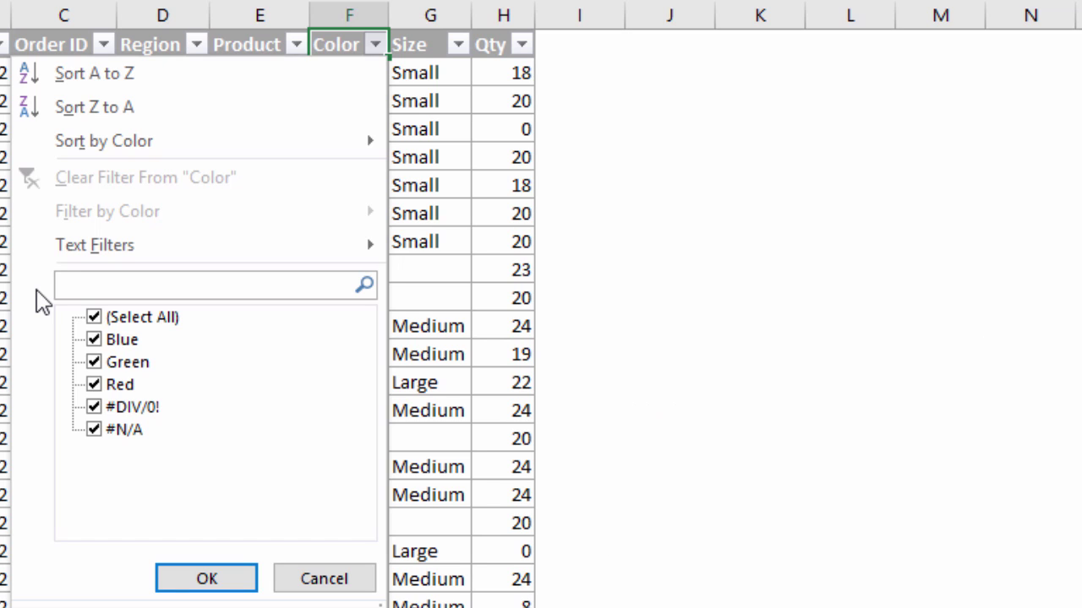
{"action": "type", "text": "#"}
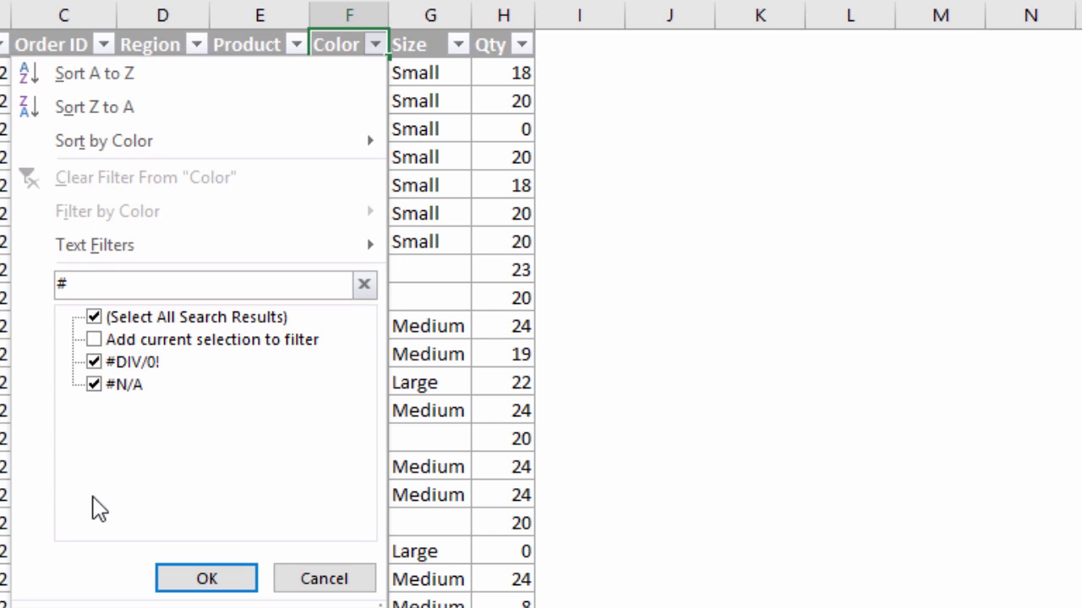
{"action": "key", "text": "Return"}
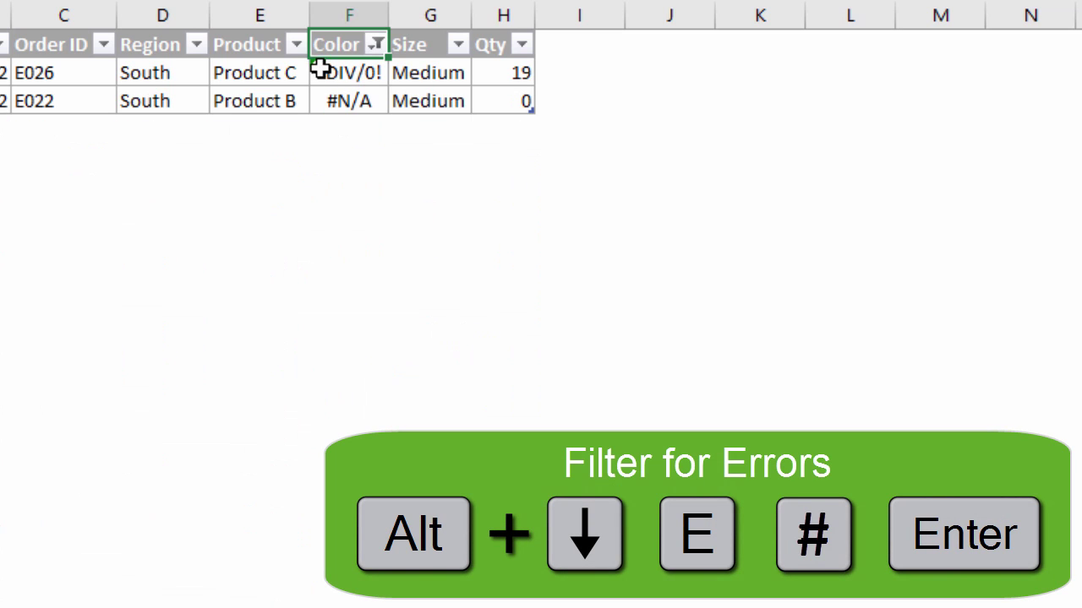
Reapply the error-value filter on the Color column by searching its filter list for "#" again
{"action": "left_click", "coordinate": [377, 47]}
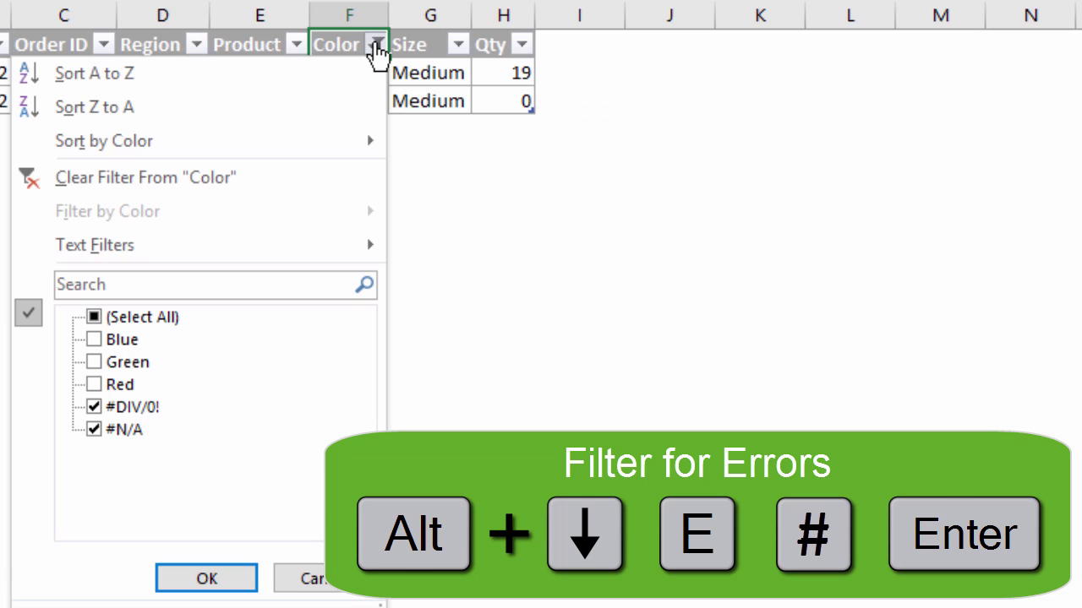
{"action": "key", "text": "e"}
{"action": "type", "text": "#"}
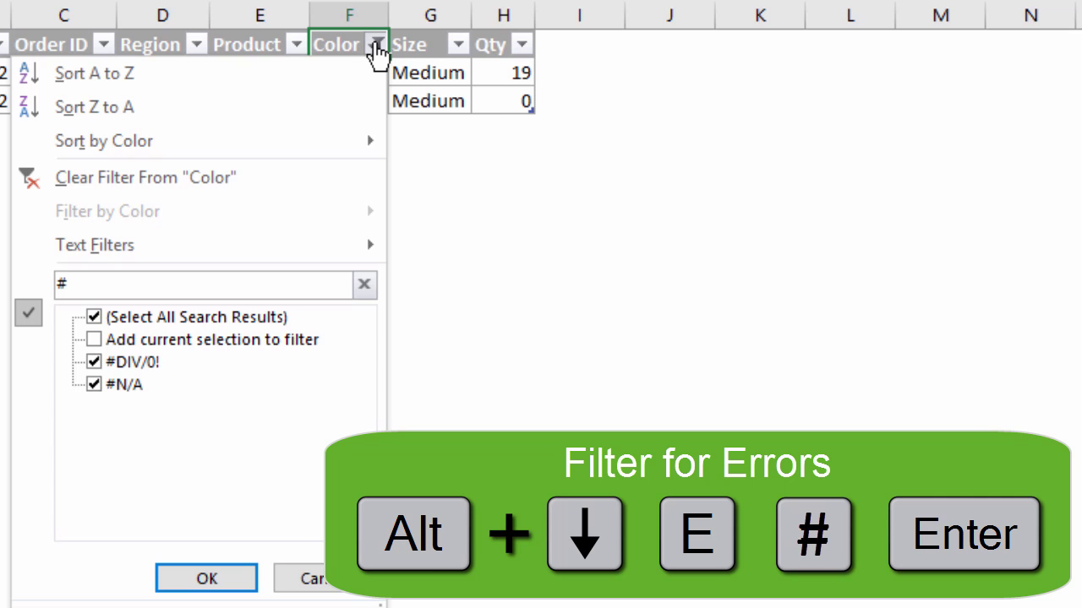
{"action": "key", "text": "Return"}
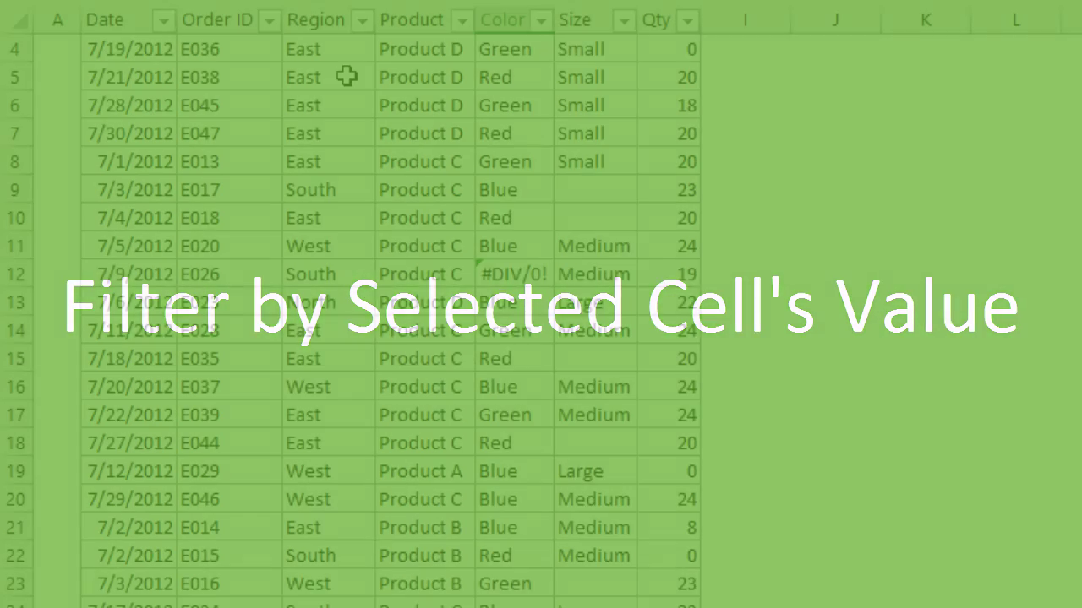
Filter the Region column by the selected cell's value, using the West cell in row 11
{"action": "scroll", "coordinate": [347, 76], "scroll_direction": "down", "scroll_amount": 2}
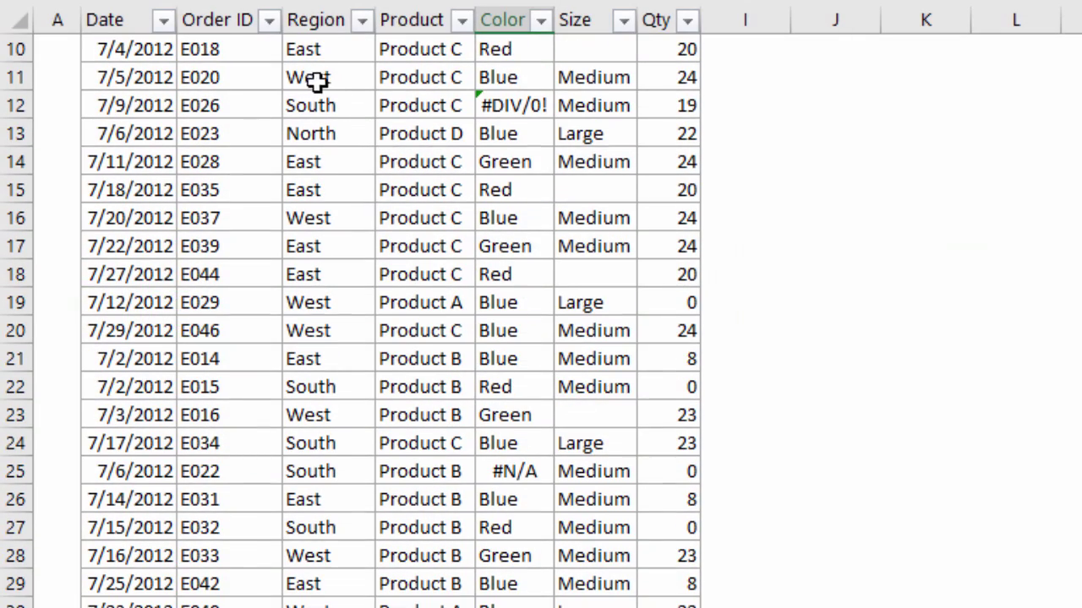
{"action": "left_click", "coordinate": [324, 80]}
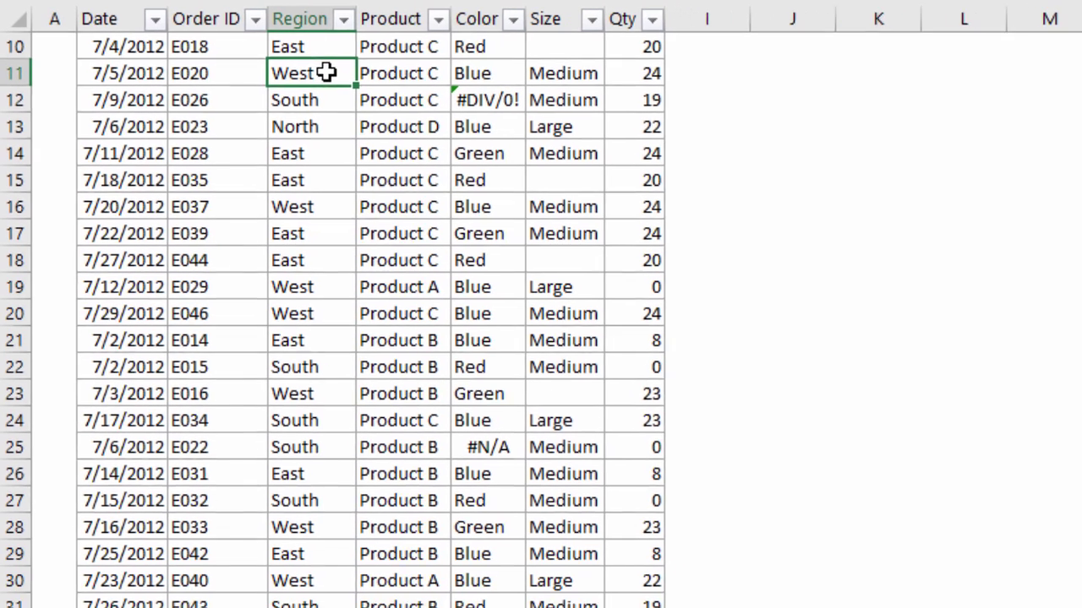
{"action": "right_click", "coordinate": [326, 72]}
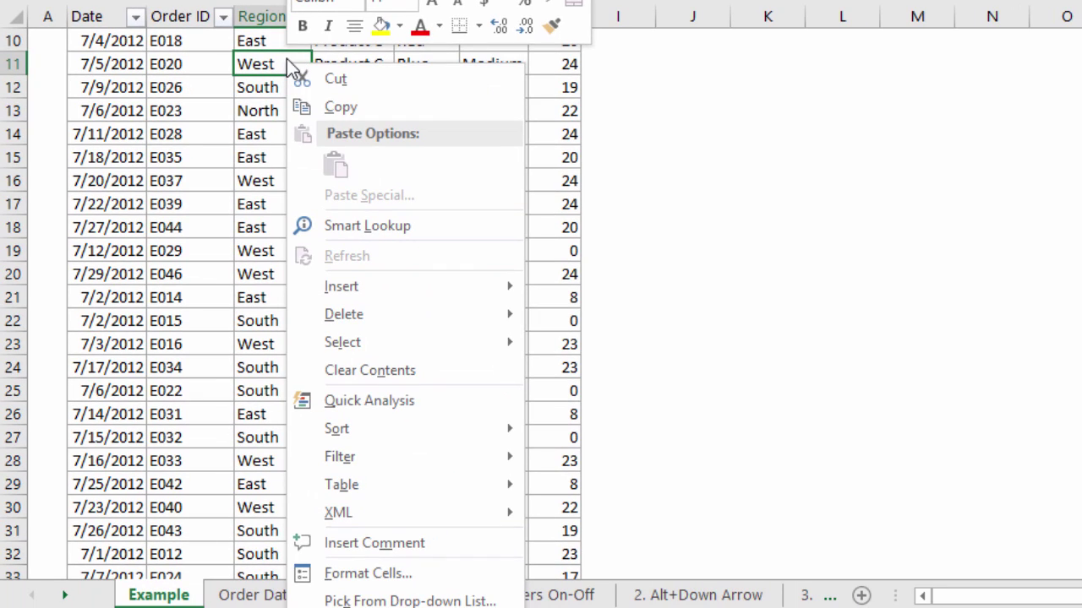
{"action": "mouse_move", "coordinate": [366, 459]}
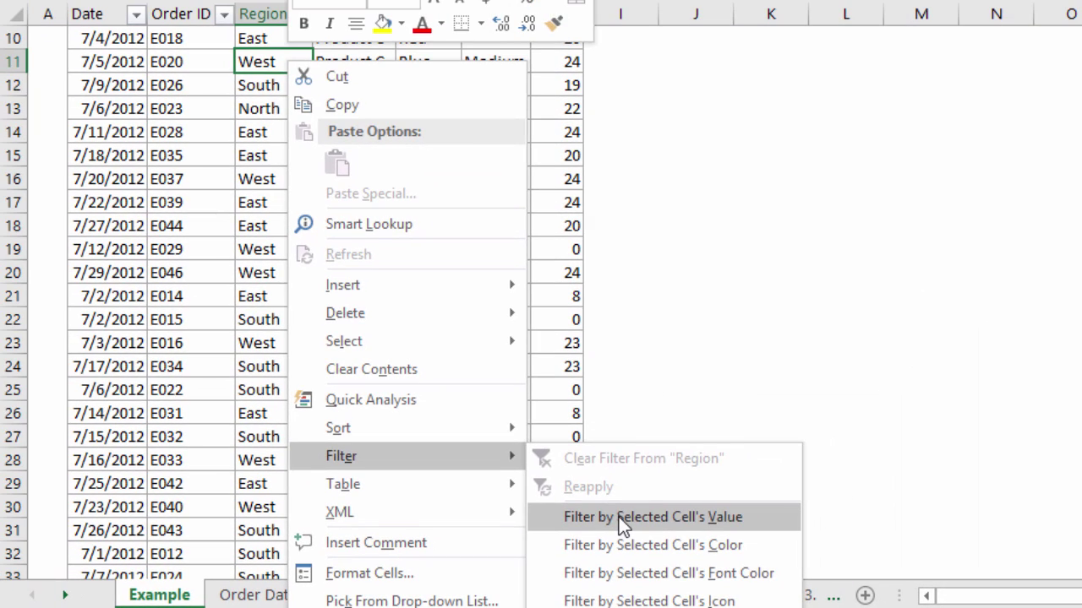
{"action": "left_click", "coordinate": [625, 502]}
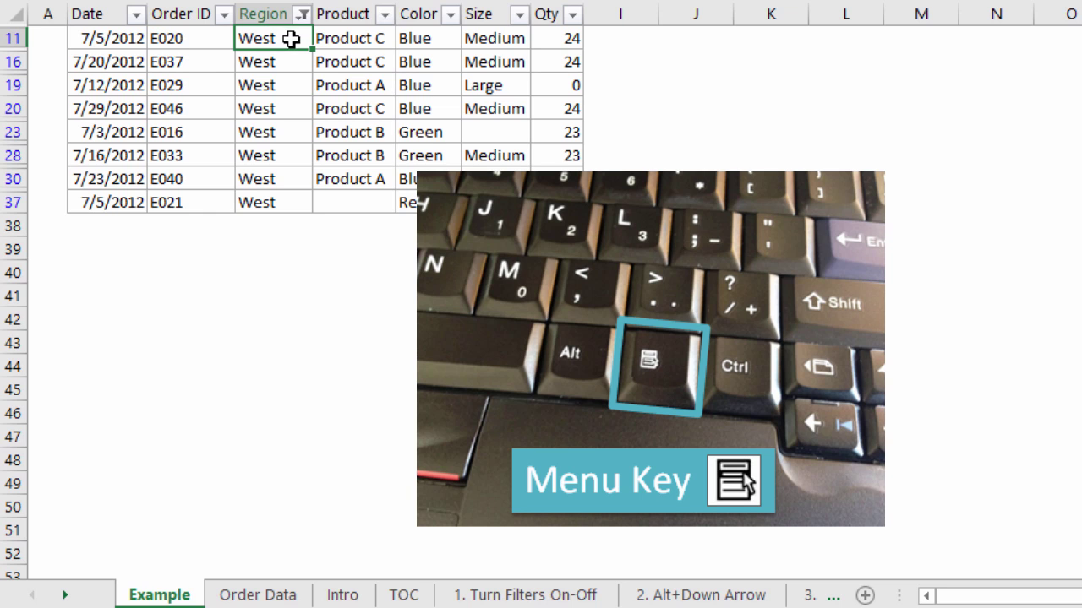
Repeat the filter by selected cell's value twice on the same West cell in the Region column
{"action": "key", "text": "Menu"}
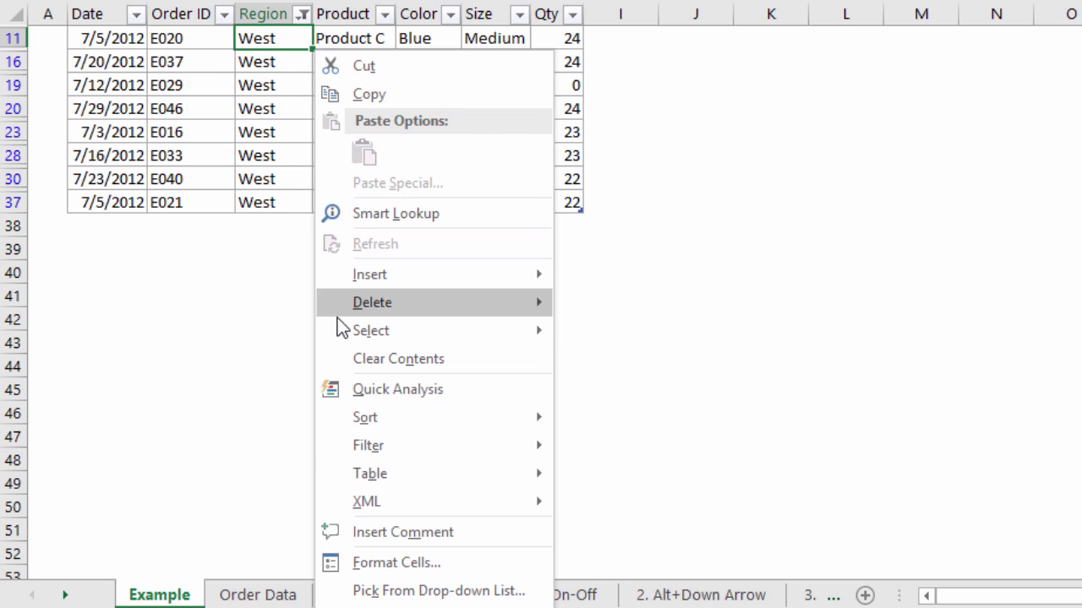
{"action": "mouse_move", "coordinate": [338, 447]}
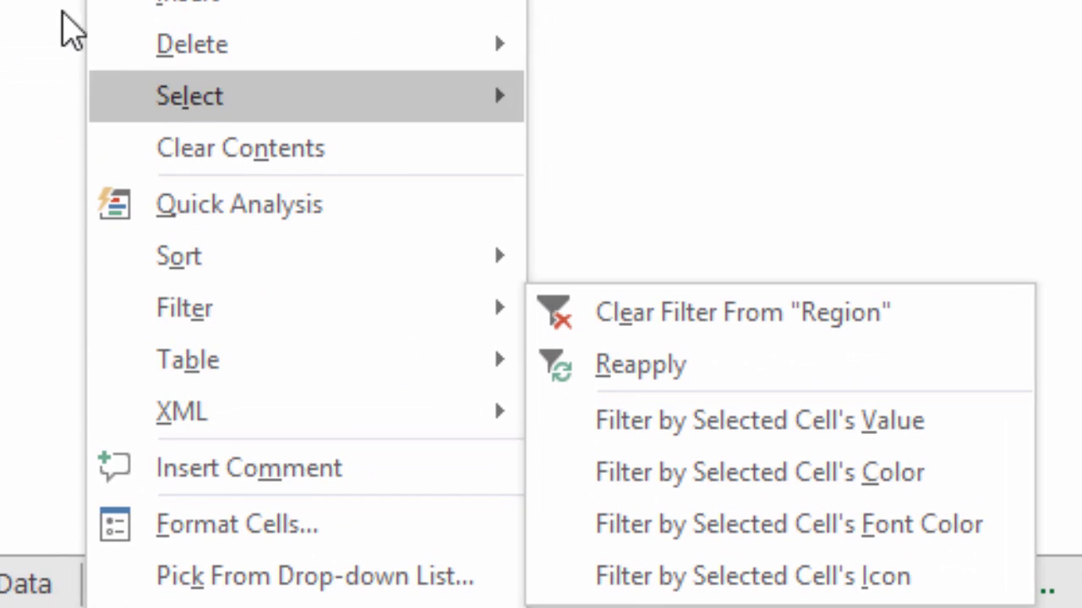
{"action": "key", "text": "e"}
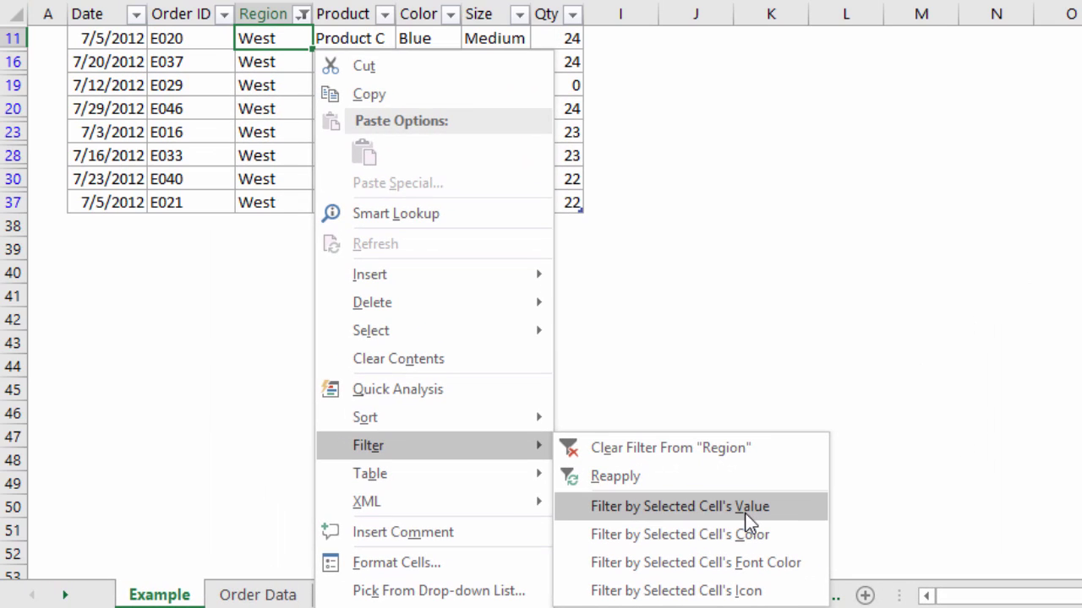
{"action": "left_click", "coordinate": [747, 512]}
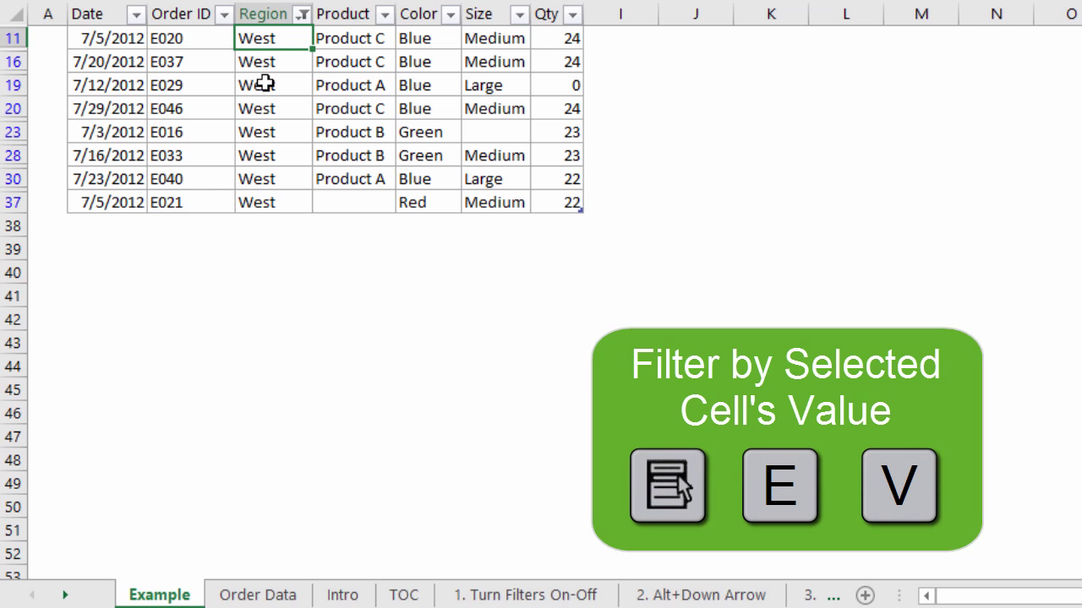
{"action": "key", "text": "Menu"}
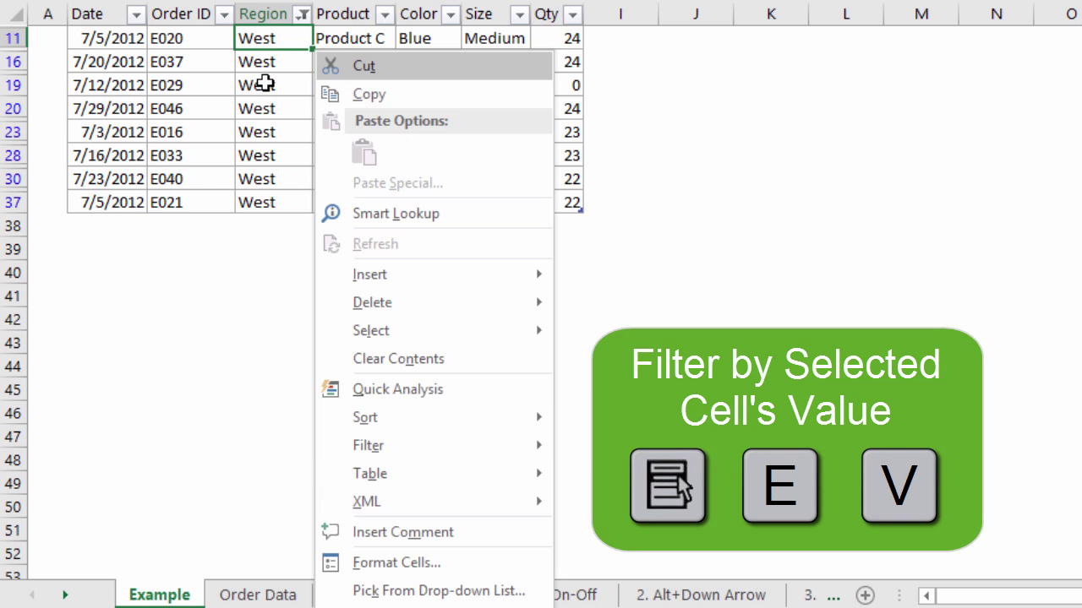
{"action": "key", "text": "e"}
{"action": "key", "text": "v"}
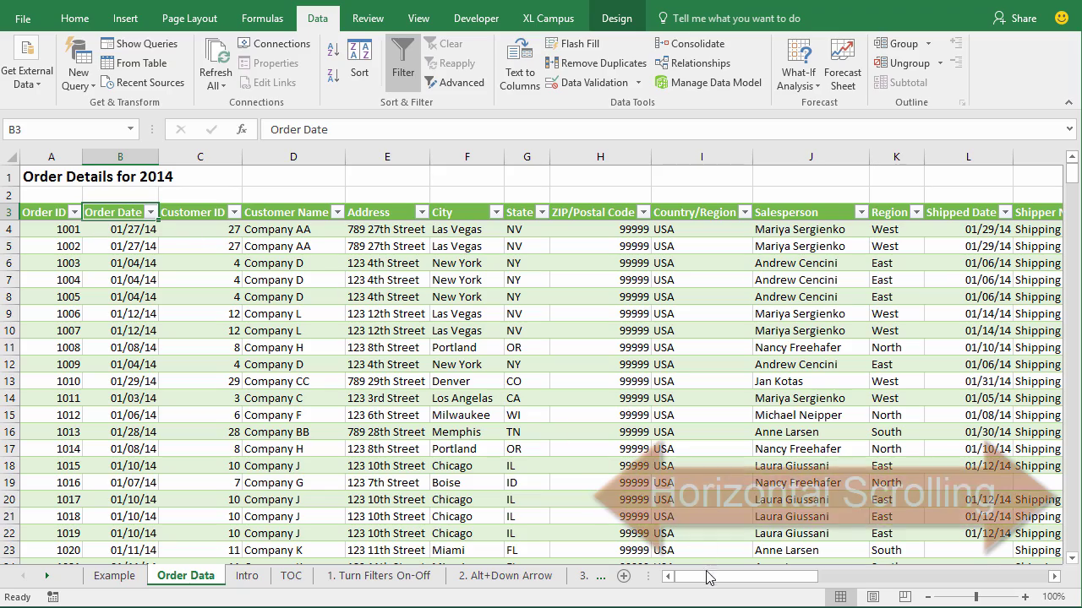
Select the order table's heading row on the Order Data sheet and find the "category" heading within it
{"action": "mouse_move", "coordinate": [709, 577]}
{"action": "left_mouse_down"}
{"action": "mouse_move", "coordinate": [935, 582]}
{"action": "mouse_move", "coordinate": [689, 588]}
{"action": "left_mouse_up"}
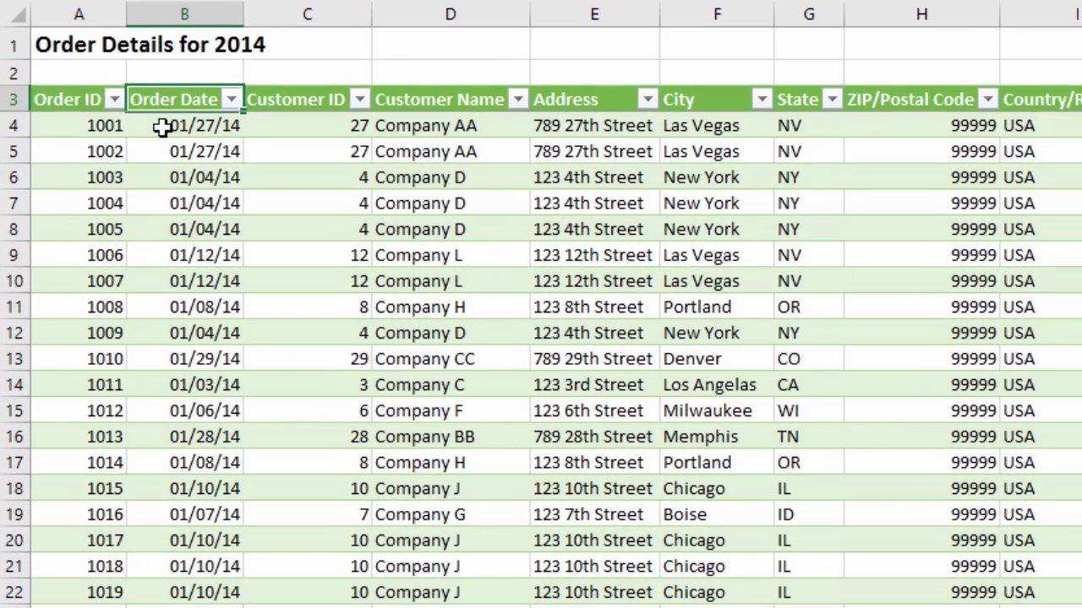
{"action": "key", "text": "shift+space"}
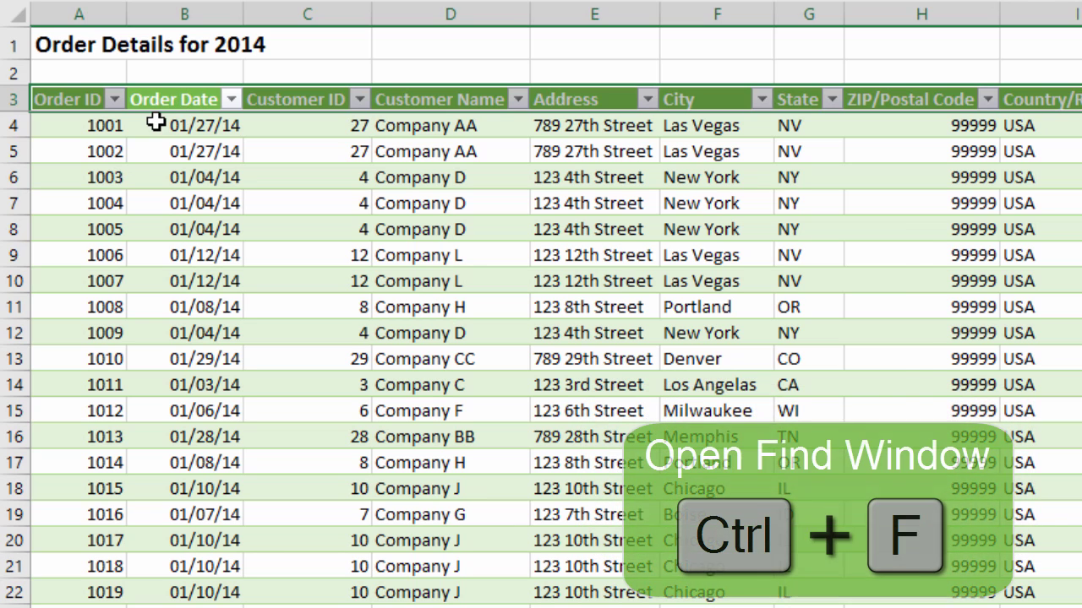
{"action": "key", "text": "ctrl+f"}
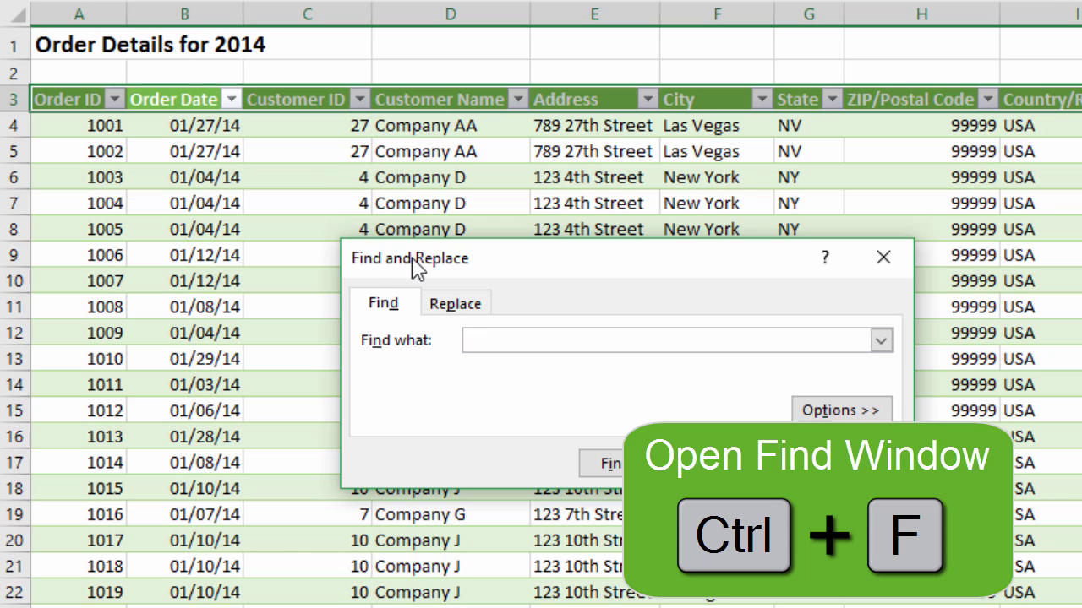
{"action": "left_click_drag", "start_coordinate": [412, 257], "coordinate": [376, 171]}
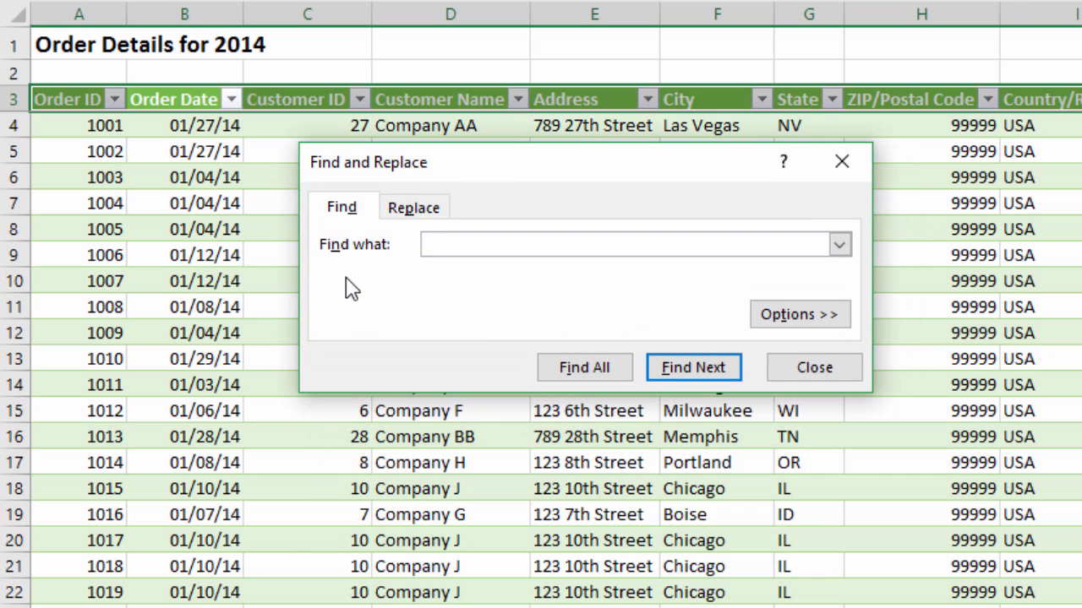
{"action": "type", "text": "category"}
{"action": "key", "text": "Return"}
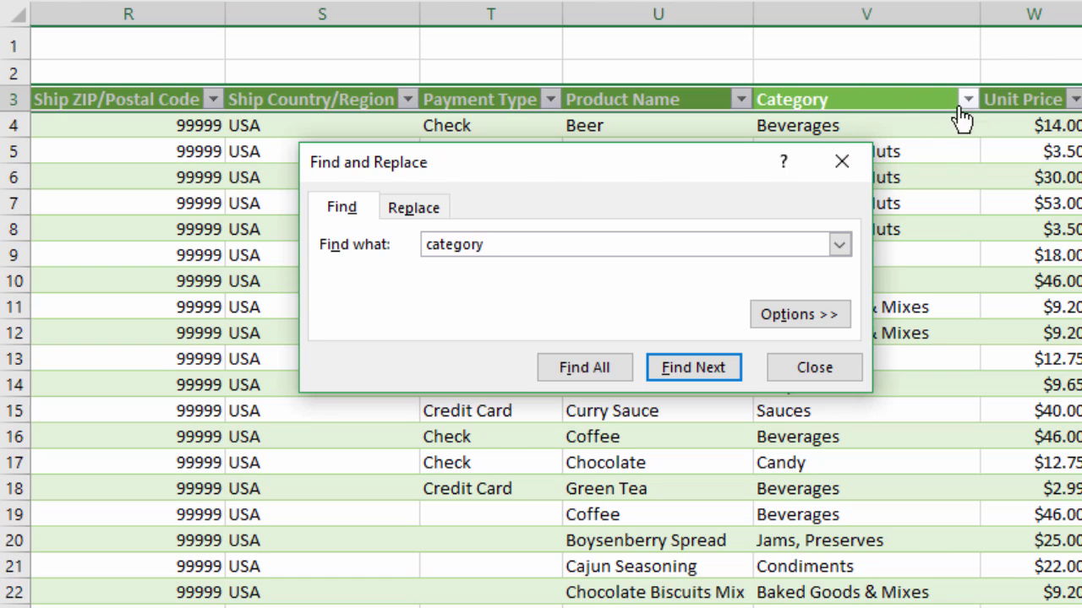
Close the Find window, view the Category column's filter list without filtering, and select only the Category heading cell
{"action": "left_click", "coordinate": [843, 163]}
{"action": "left_click", "coordinate": [968, 100]}
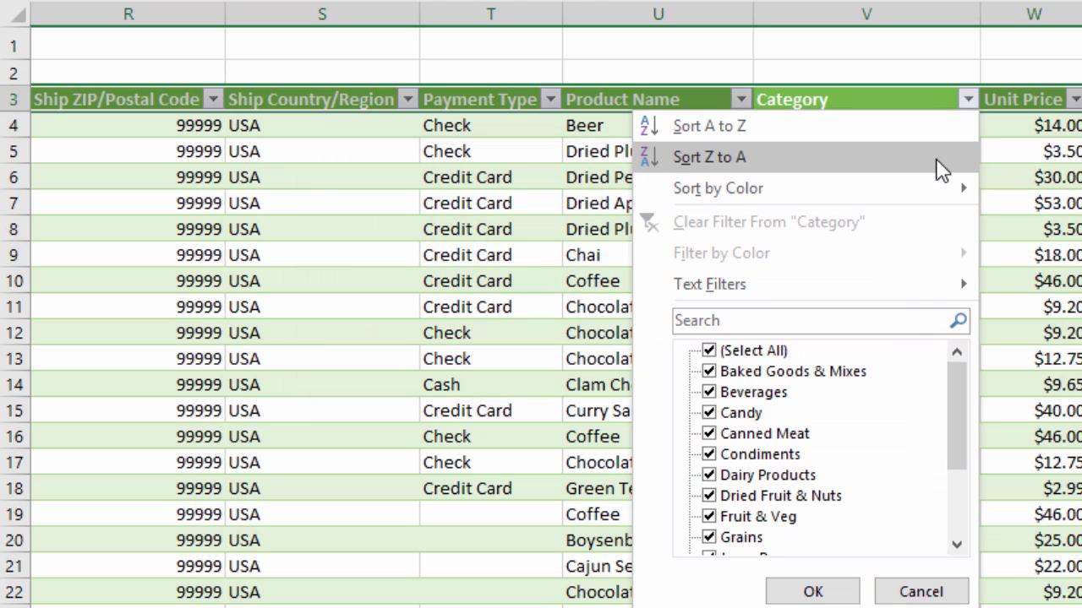
{"action": "left_click", "coordinate": [967, 102]}
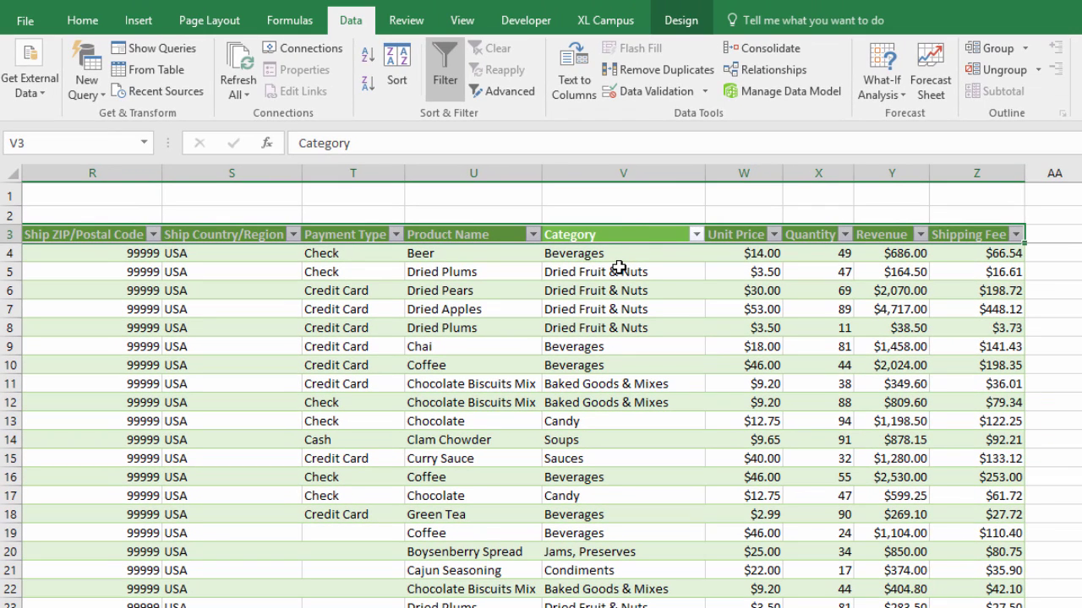
{"action": "left_click", "coordinate": [619, 234]}
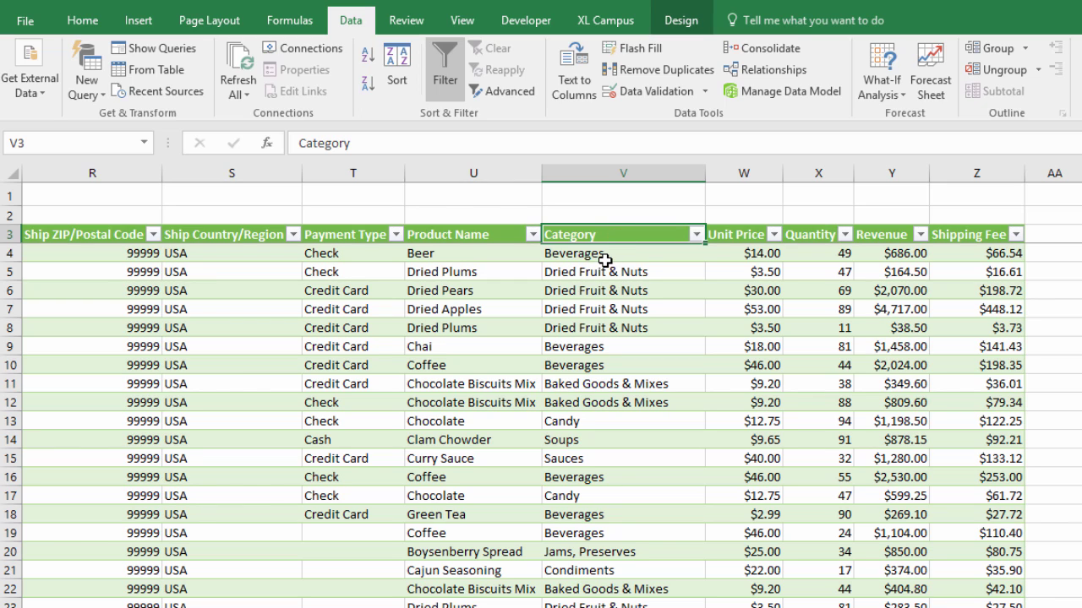
Open the Filter Mate add-in, search its column list for "name" and go to the Product Name column
{"action": "left_click", "coordinate": [594, 26]}
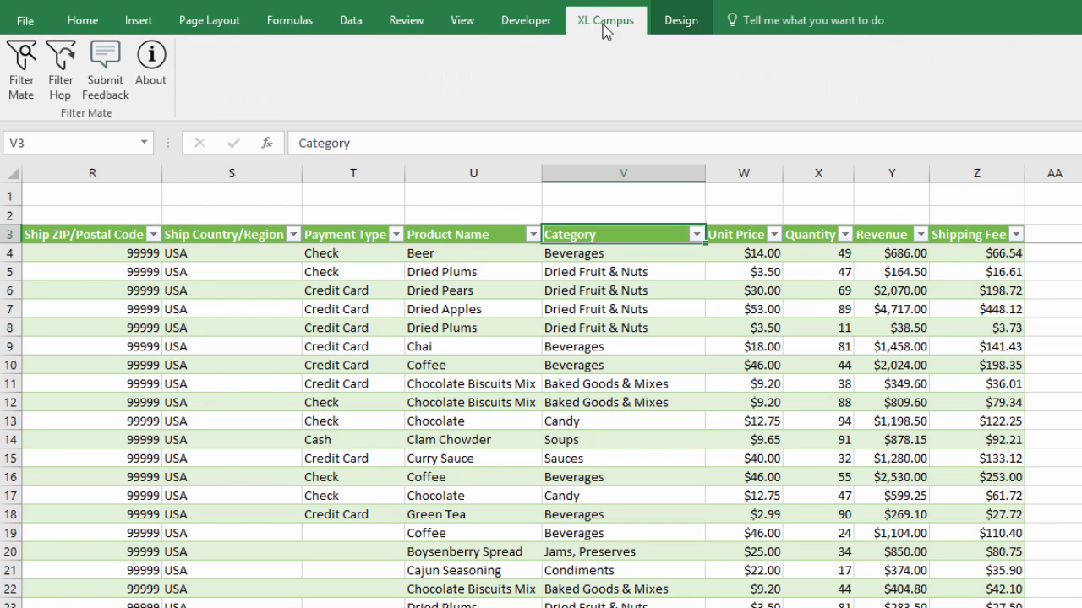
{"action": "left_click", "coordinate": [16, 74]}
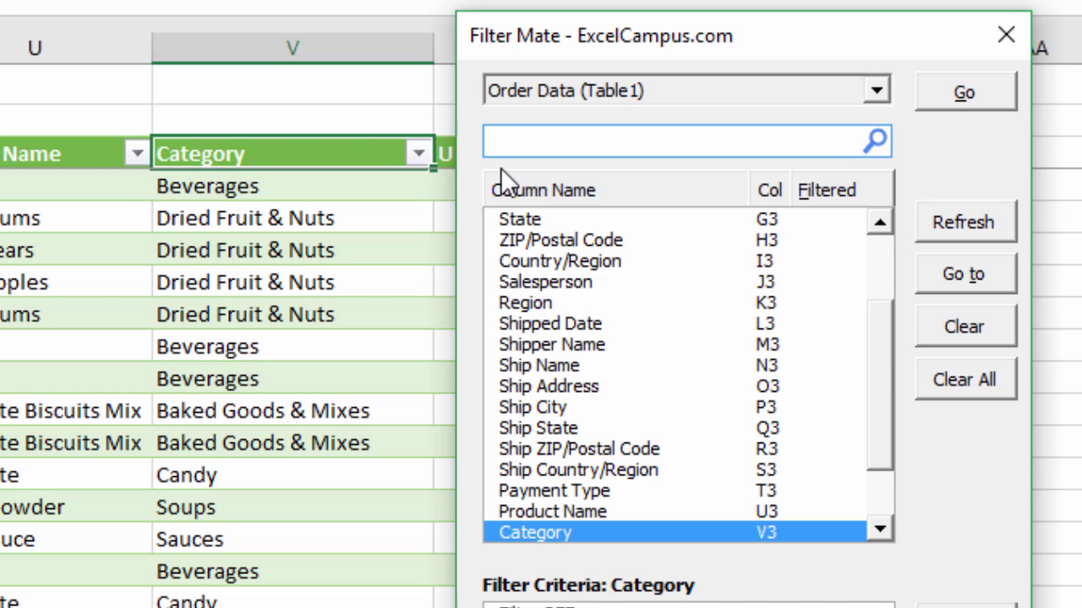
{"action": "type", "text": "name"}
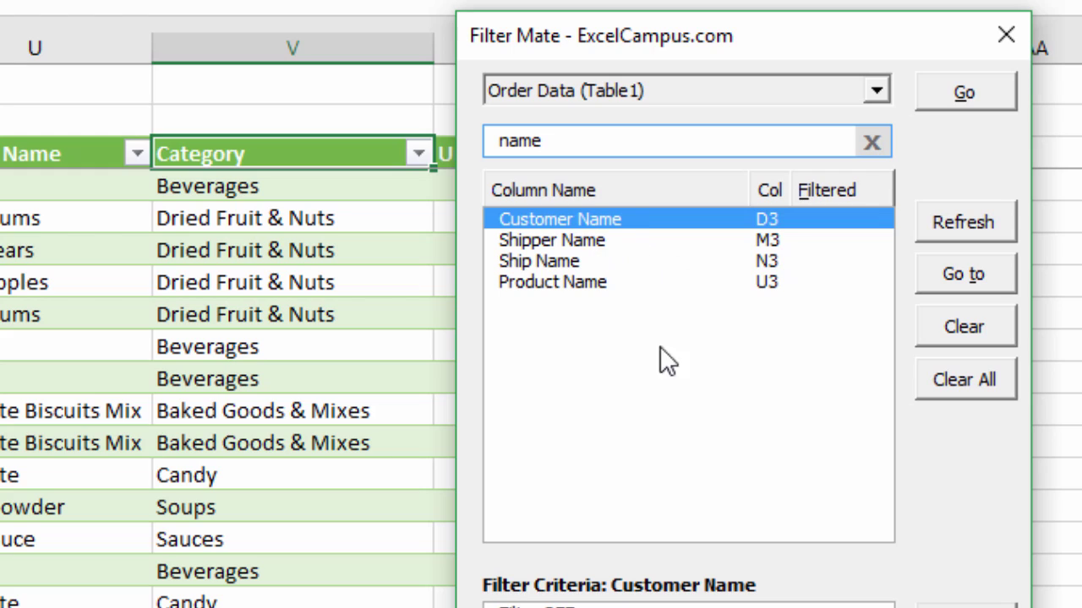
{"action": "key", "text": "Down"}
{"action": "key", "text": "Down"}
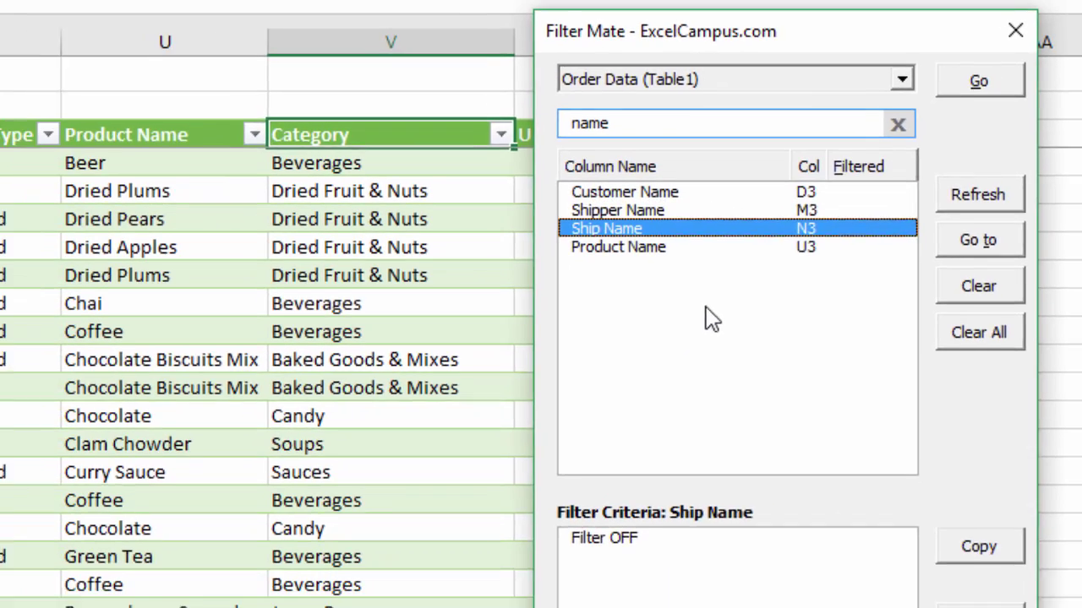
{"action": "key", "text": "Down"}
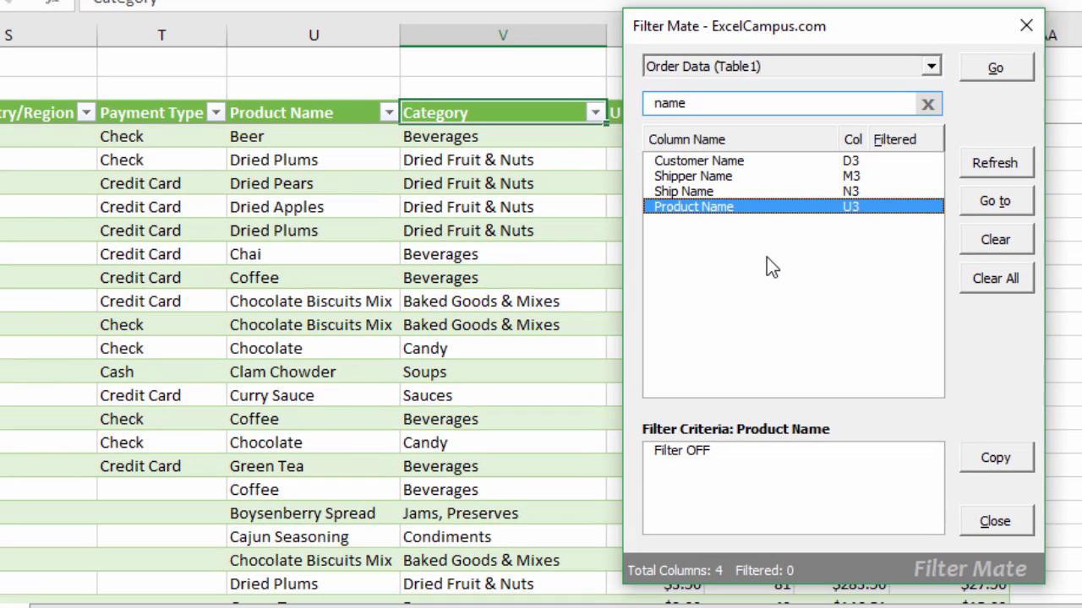
{"action": "key", "text": "Return"}
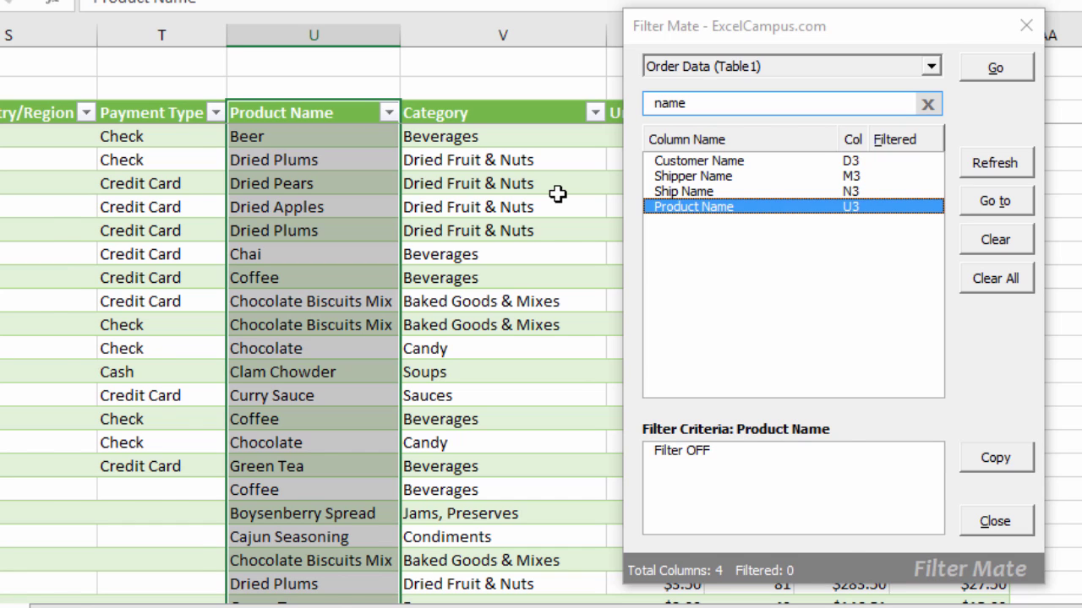
Filter the Product Name column to the chocolate products by searching its filter list for "choc"
{"action": "key", "text": "alt+Down"}
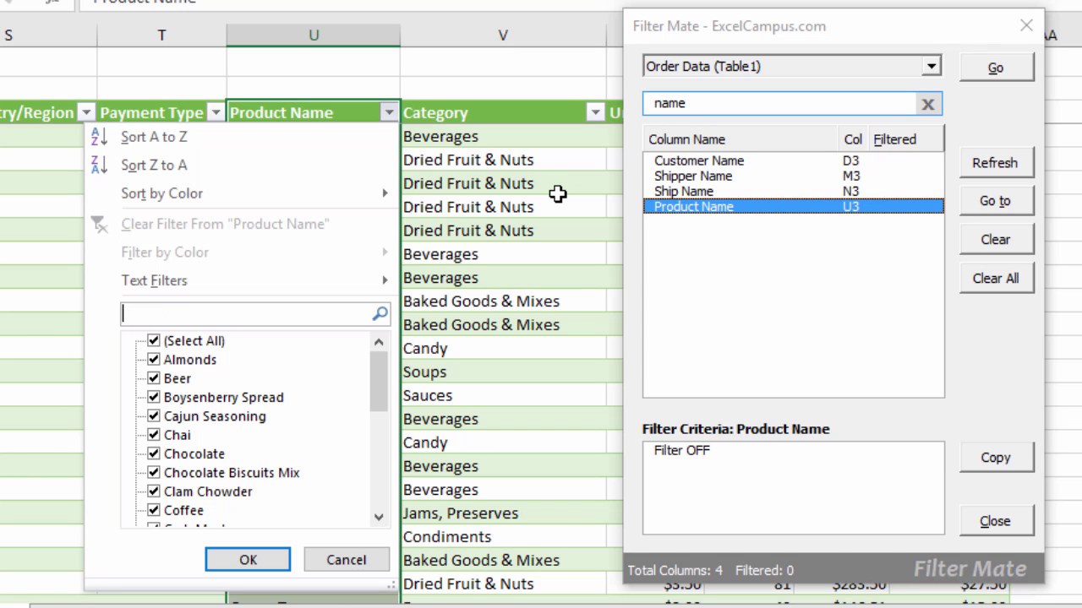
{"action": "type", "text": "choc"}
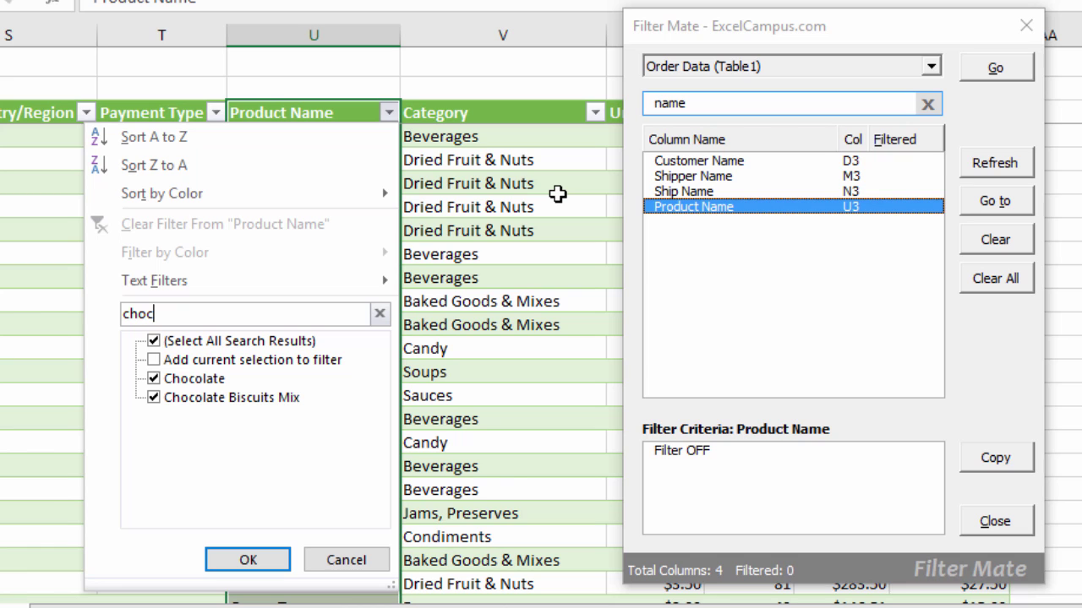
{"action": "key", "text": "Return"}
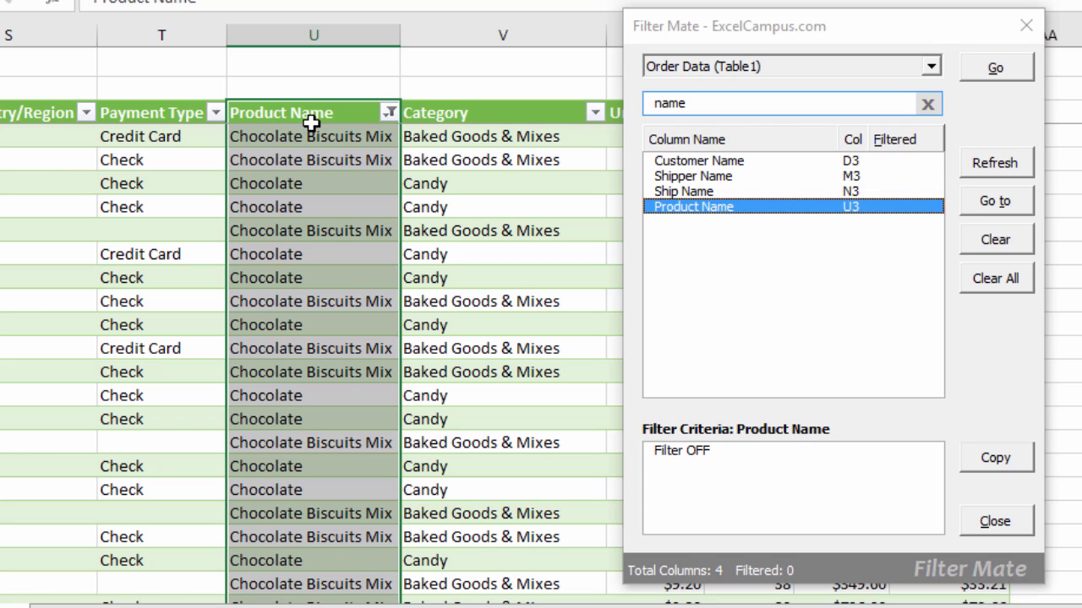
Clear the Filter Mate search, search the column list for "sale" and go to the Salesperson column
{"action": "left_click", "coordinate": [929, 104]}
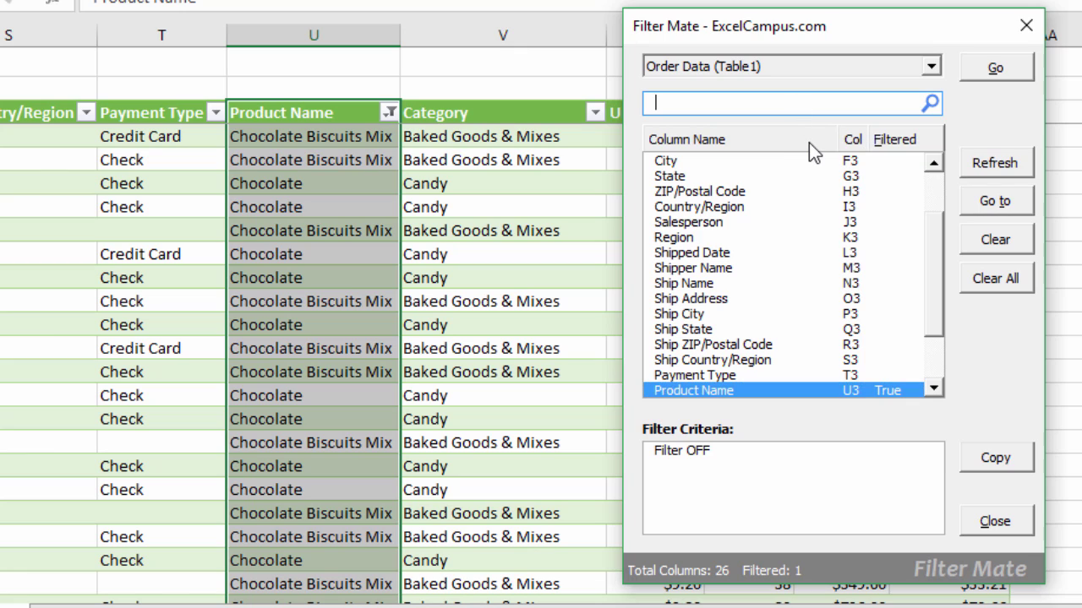
{"action": "type", "text": "sale"}
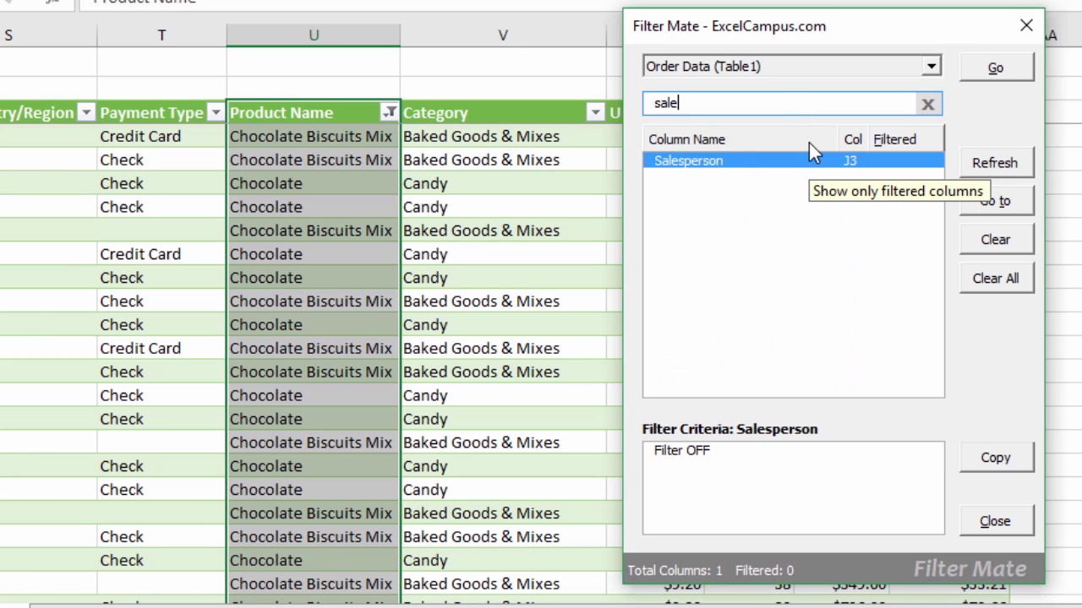
{"action": "key", "text": "Return"}
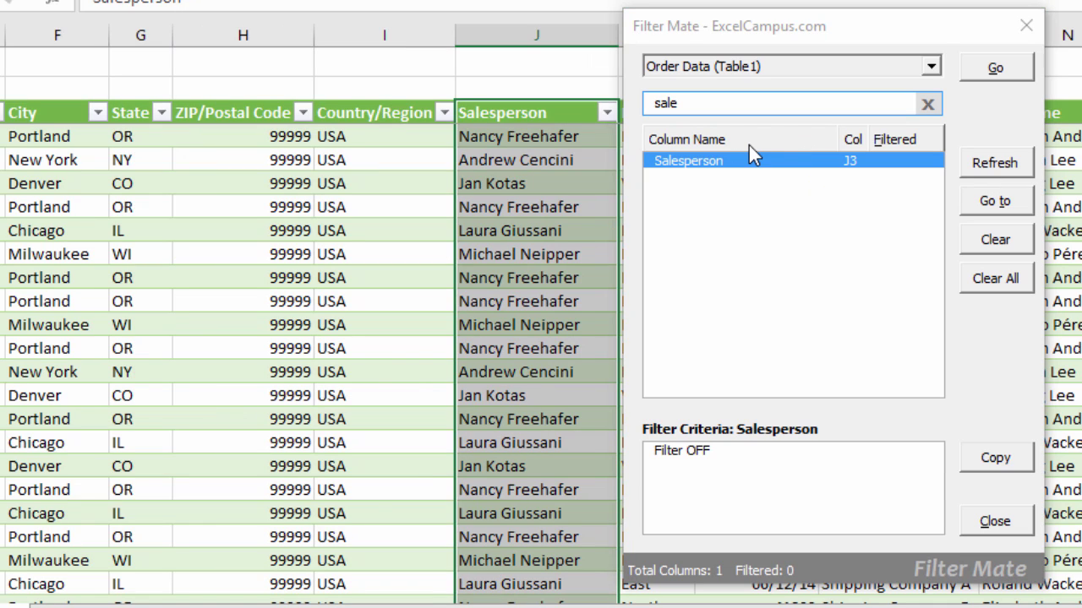
Filter the Salesperson column to one salesperson by searching its list for part of the first name, and clear the Filter Mate search
{"action": "key", "text": "Return"}
{"action": "type", "text": "e"}
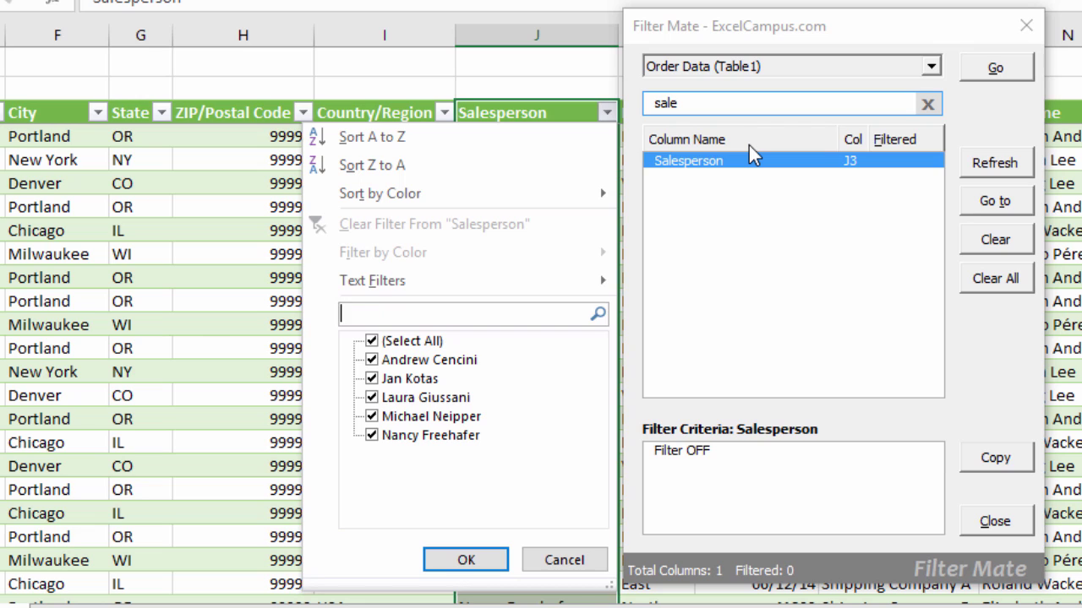
{"action": "type", "text": "andre"}
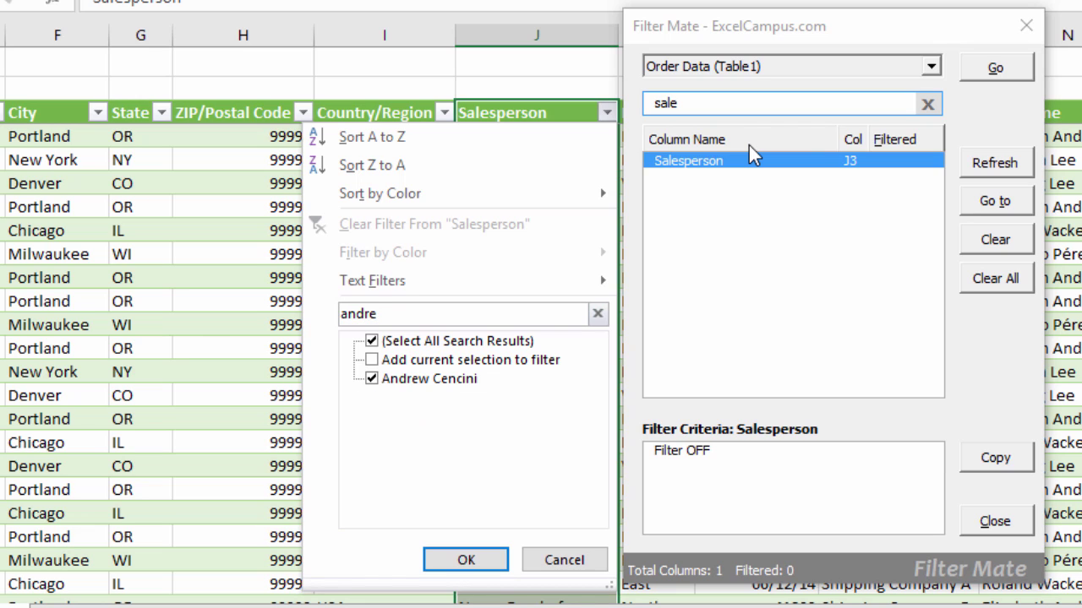
{"action": "key", "text": "Return"}
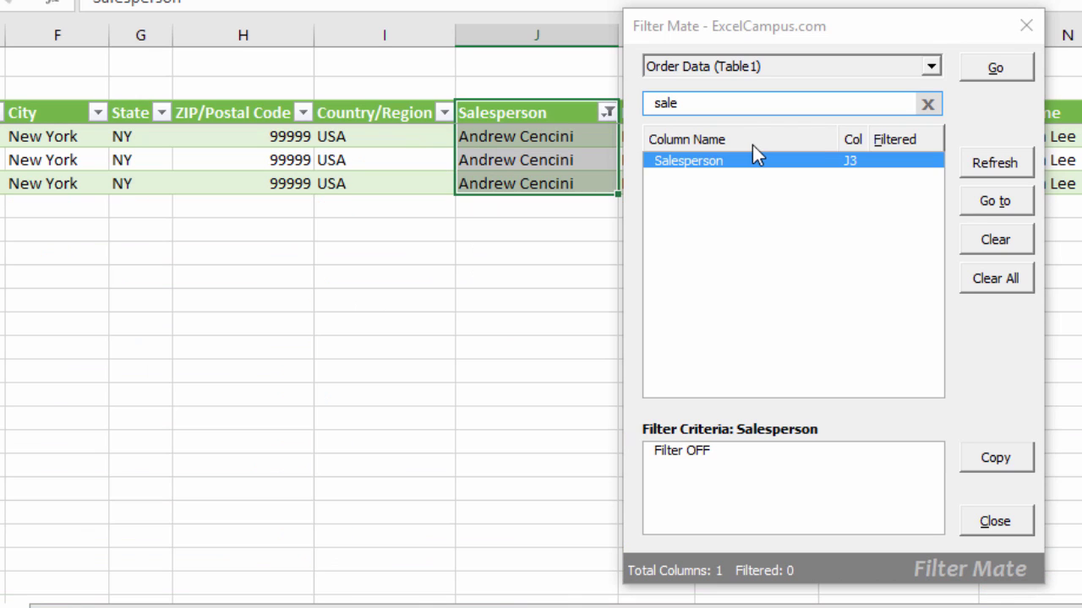
{"action": "left_click", "coordinate": [927, 103]}
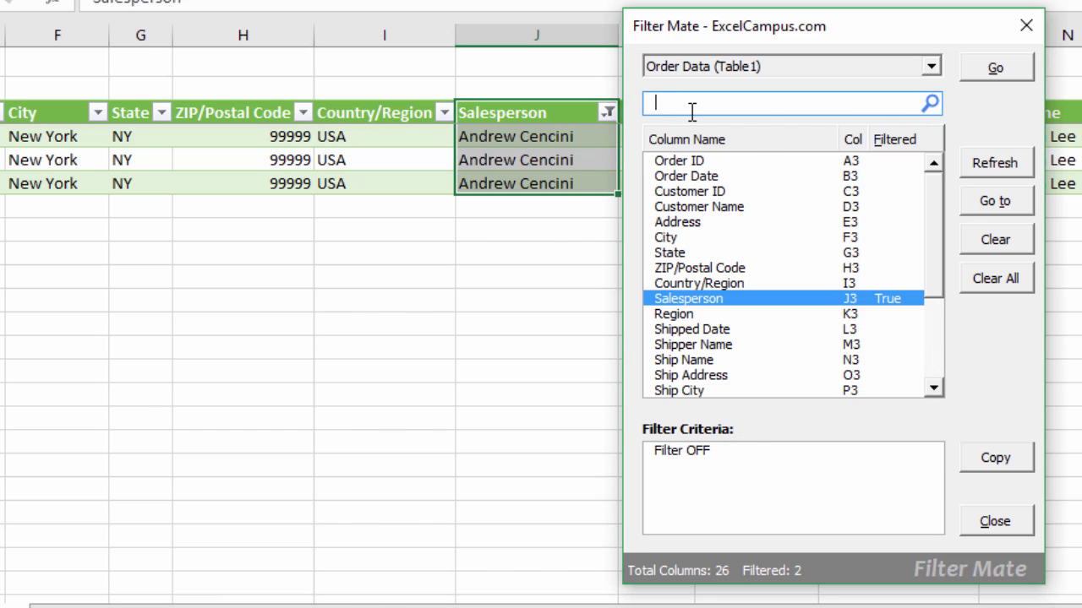
Search the Filter Mate column list for "q", go to the Quantity column and filter it to values greater than 80
{"action": "type", "text": "q"}
{"action": "key", "text": "Return"}
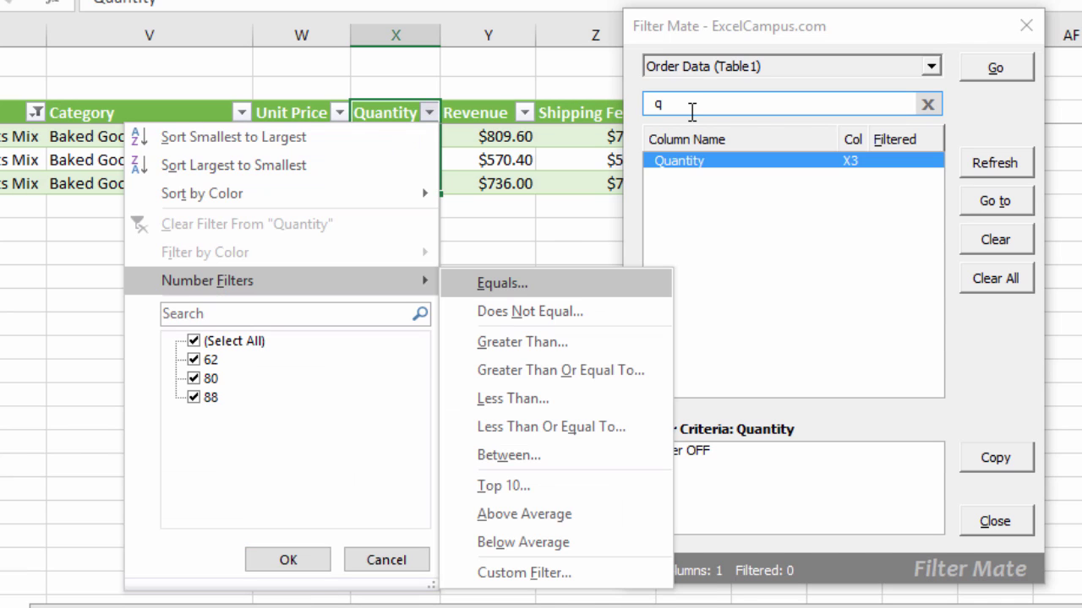
{"action": "type", "text": "g"}
{"action": "type", "text": "80"}
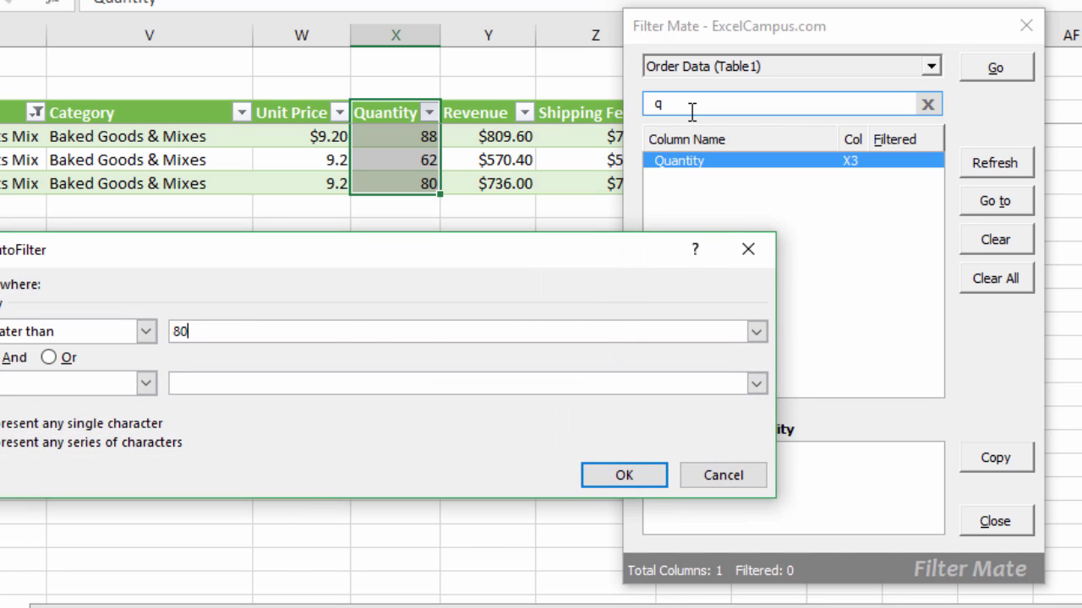
{"action": "key", "text": "Return"}
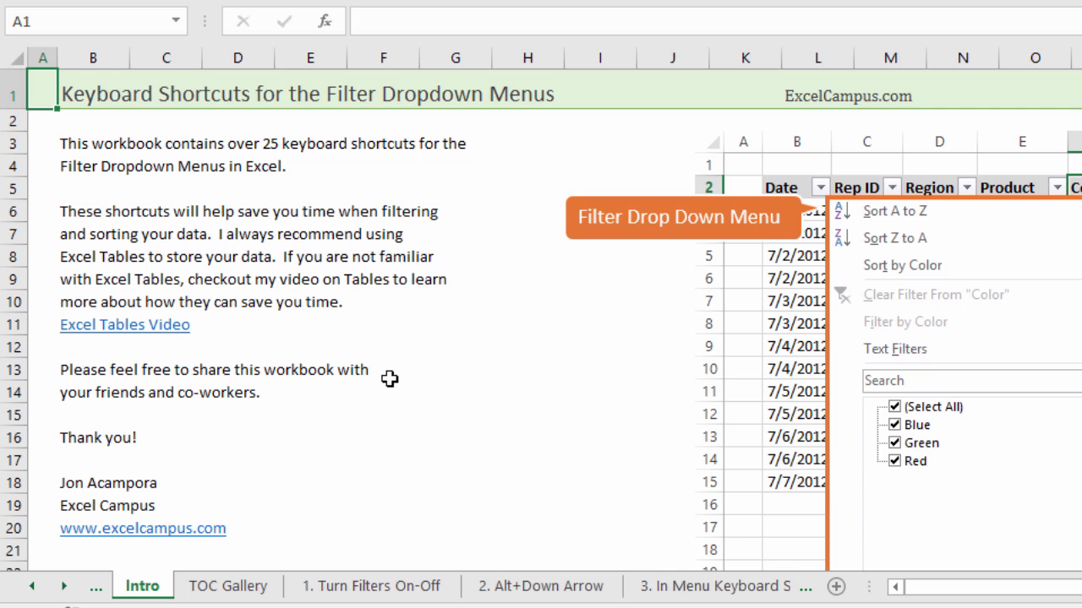
In the keyboard shortcuts workbook, view the "3. In Menu Keyboard Shorcuts" sheet, including its list of additional shortcuts
{"action": "left_click", "coordinate": [369, 592]}
{"action": "left_click", "coordinate": [657, 585]}
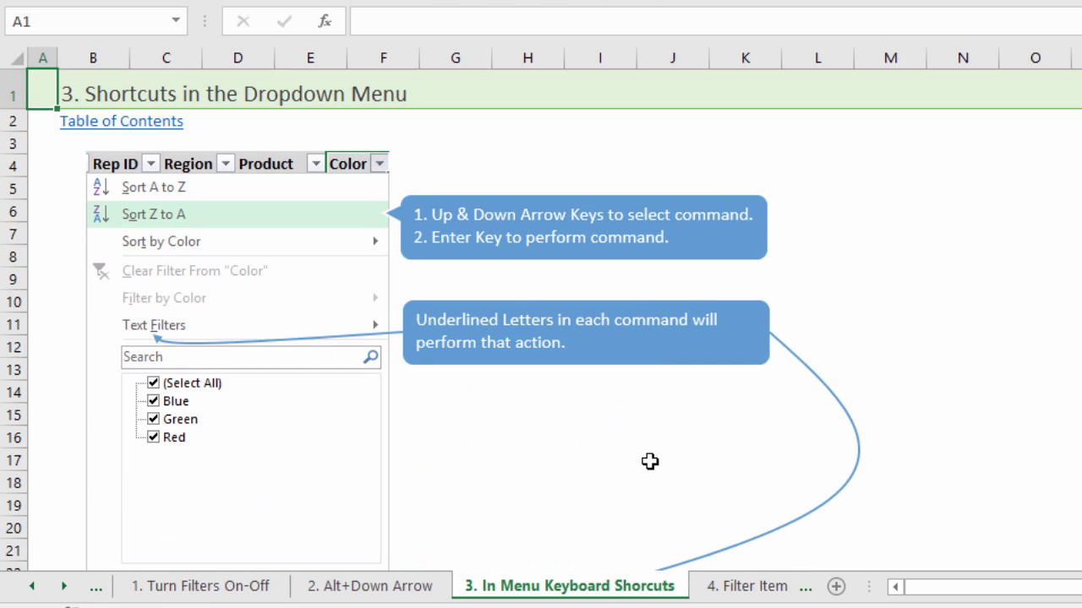
{"action": "scroll", "coordinate": [649, 462], "scroll_direction": "down", "scroll_amount": 4}
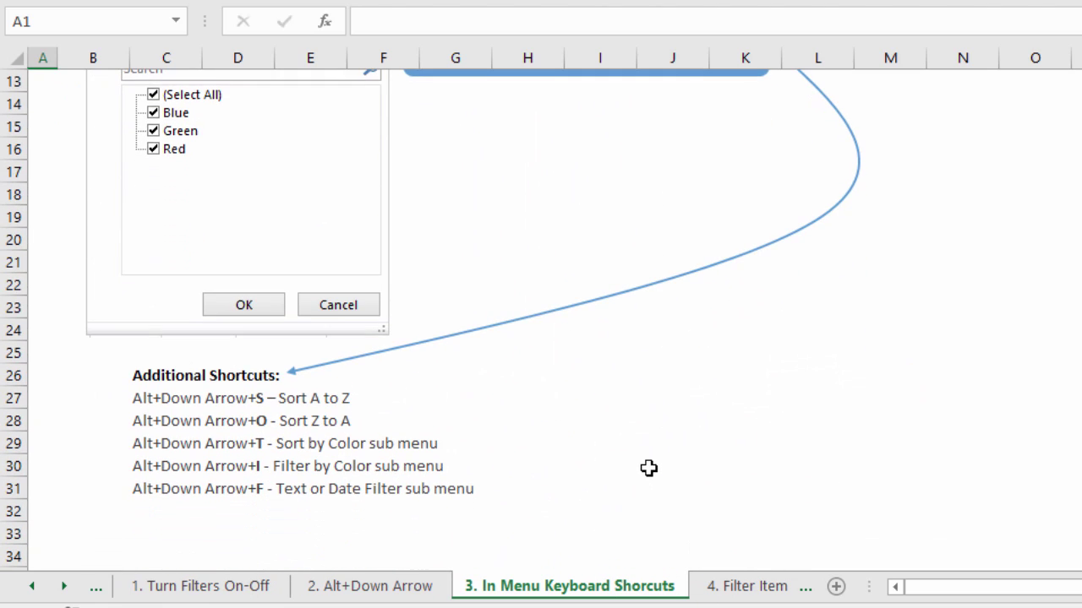
{"action": "scroll", "coordinate": [649, 468], "scroll_direction": "up", "scroll_amount": 4}
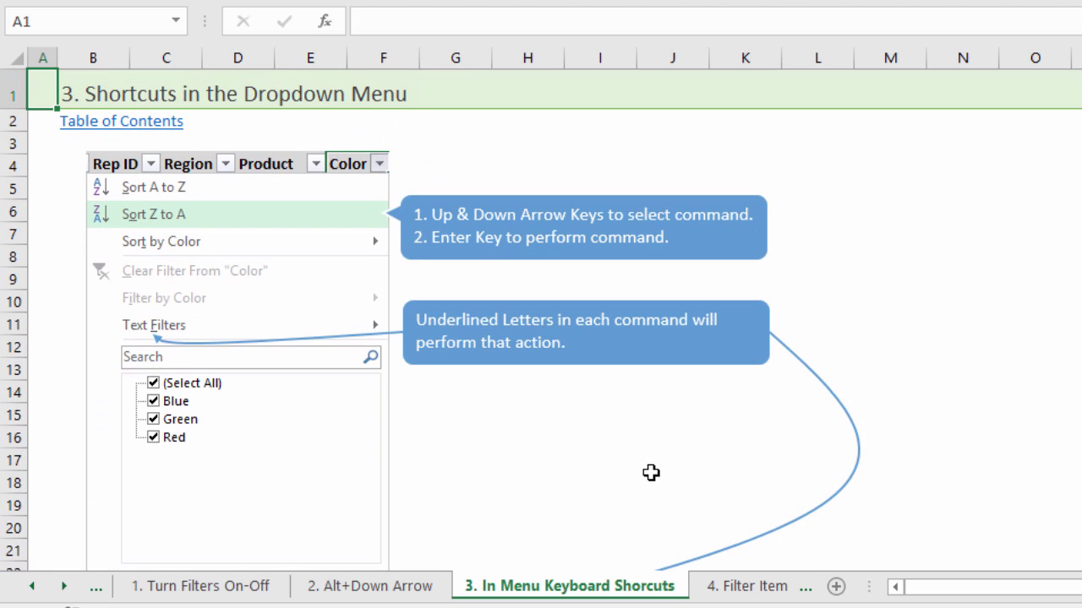